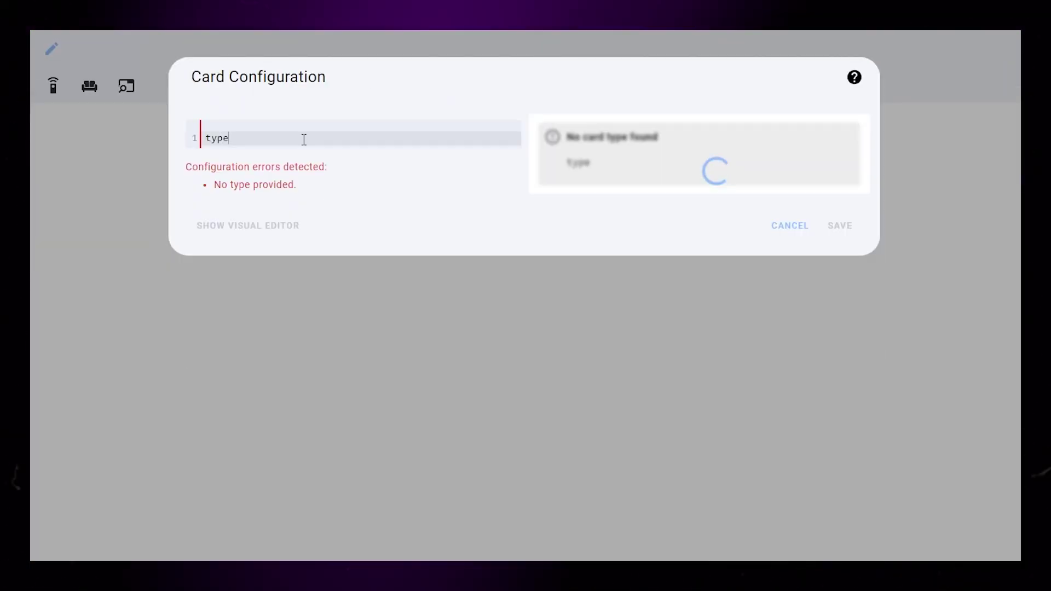
Start a custom:vertical-stack-in-card whose first card is a custom:button-card for sensor.vaskemaskin.
{"action": "type", "text": "custom:vertical-stack-in-card"}
{"action": "key", "text": "Return"}
{"action": "type", "text": "cards"}
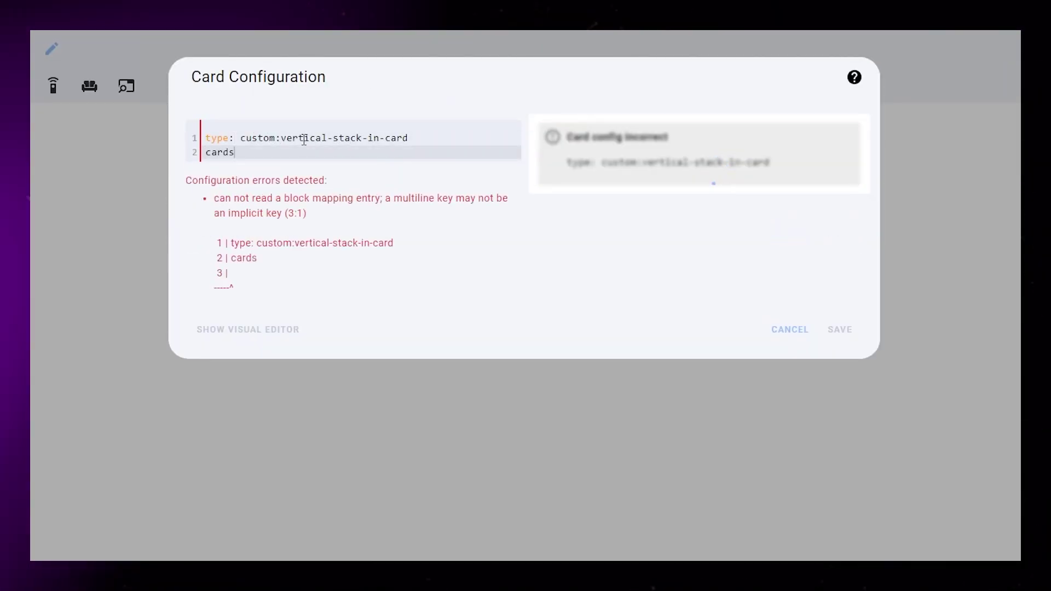
{"action": "type", "text": ":"}
{"action": "key", "text": "Return"}
{"action": "type", "text": "- type: custom:button-card"}
{"action": "key", "text": "Return"}
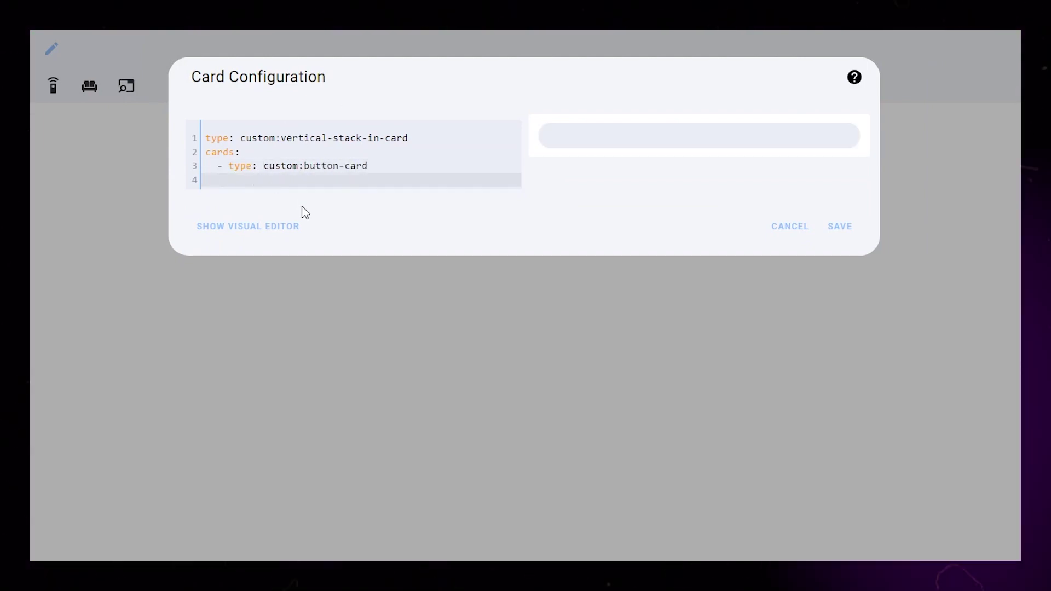
{"action": "type", "text": "entity: sensor.vaskemaskin"}
{"action": "key", "text": "Return"}
Name the button 'Washing Machine' with mdi:washing-machine icon, show_label true and label 'Will fix later'.
{"action": "type", "text": "nam"}
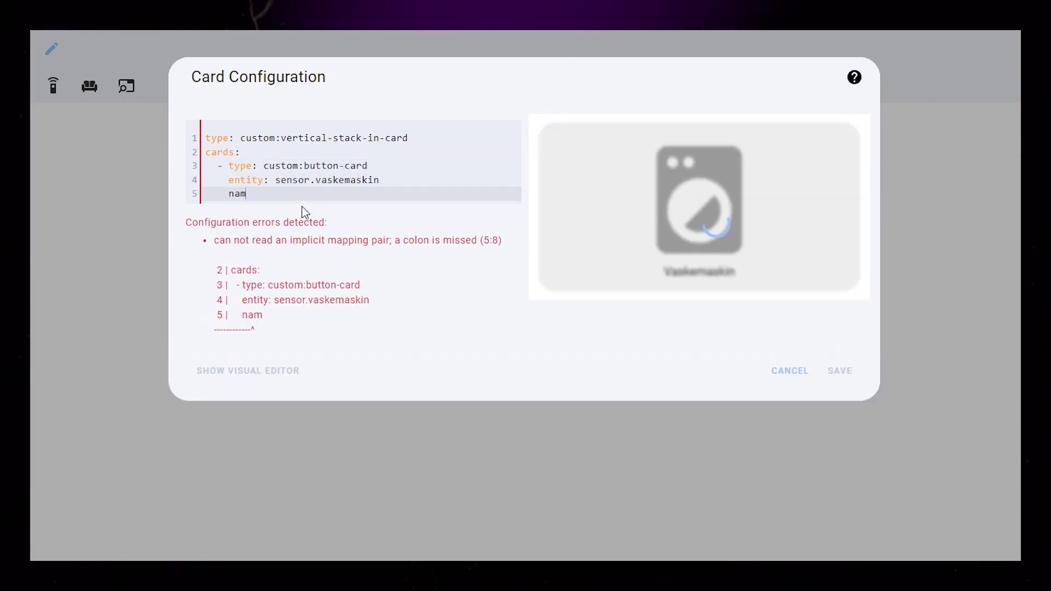
{"action": "type", "text": "e: Washing Machine"}
{"action": "key", "text": "Return"}
{"action": "type", "text": "icon: mdi:washing-machine"}
{"action": "key", "text": "Return"}
{"action": "type", "text": "sho"}
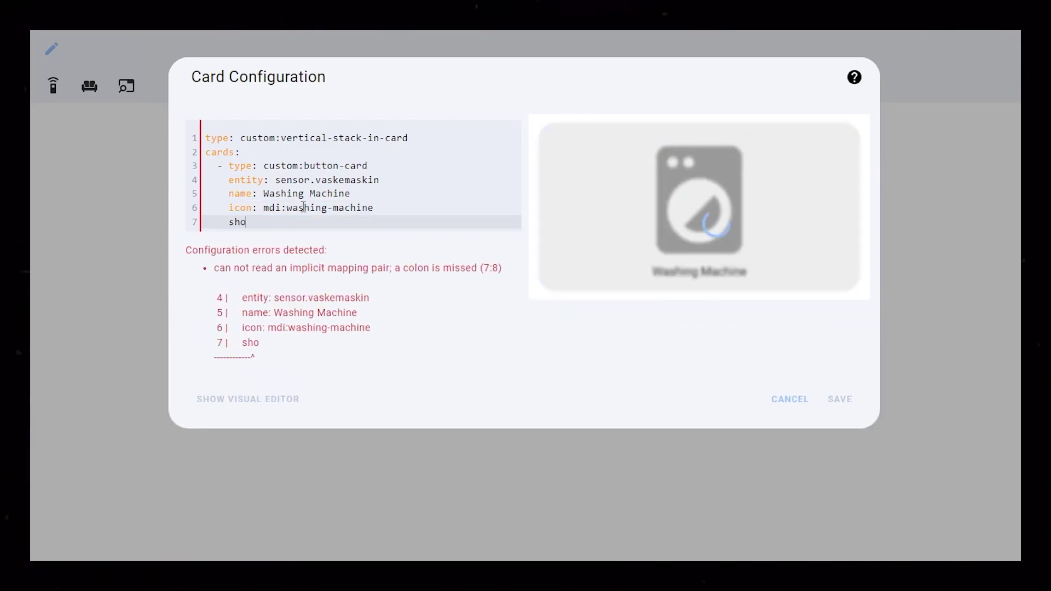
{"action": "type", "text": "w_label: true"}
{"action": "key", "text": "Return"}
{"action": "type", "text": "label: Will fix later"}
{"action": "key", "text": "Return"}
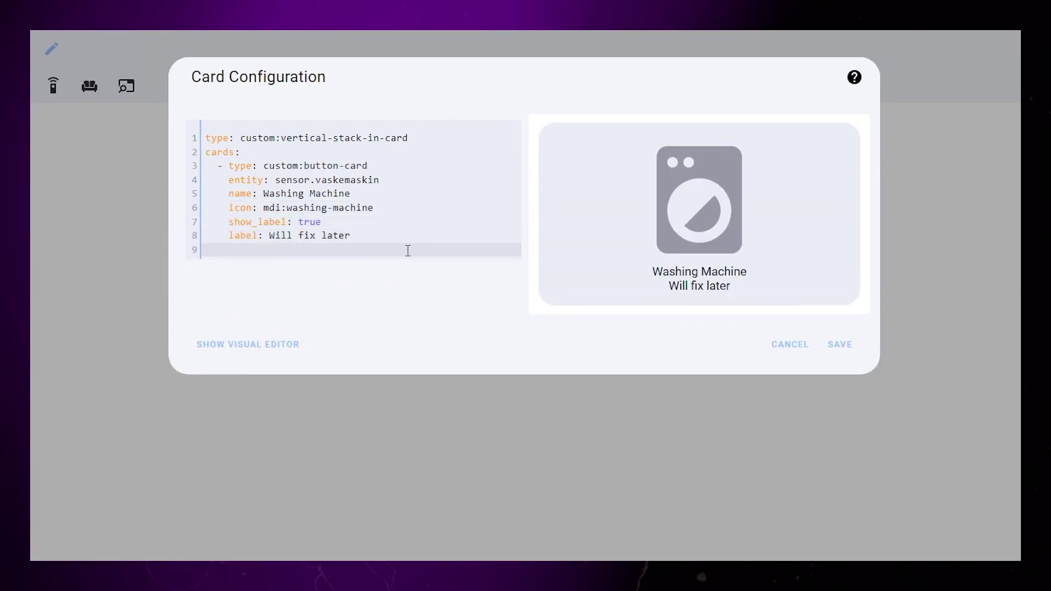
Begin a state: section with a first value entry below the label.
{"action": "key", "text": "Return"}
{"action": "type", "text": "state:"}
{"action": "key", "text": "Return"}
{"action": "type", "text": "- value:"}
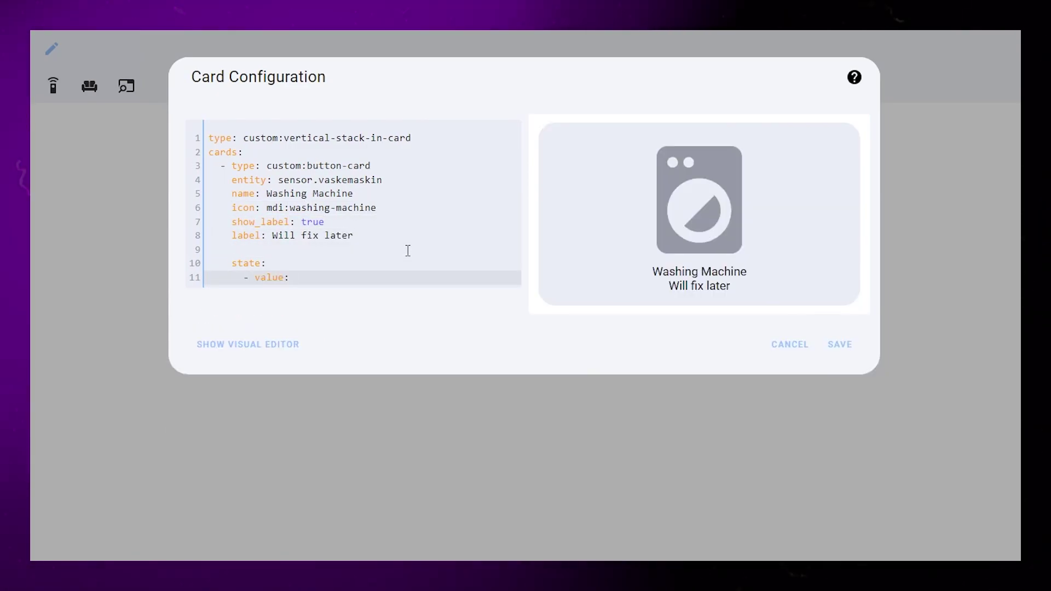
{"action": "type", "text": "styles:"}
Give the first state entry a card style with background-color red.
{"action": "key", "text": "Return"}
{"action": "type", "text": "card:"}
{"action": "key", "text": "Return"}
{"action": "type", "text": "- backgrou"}
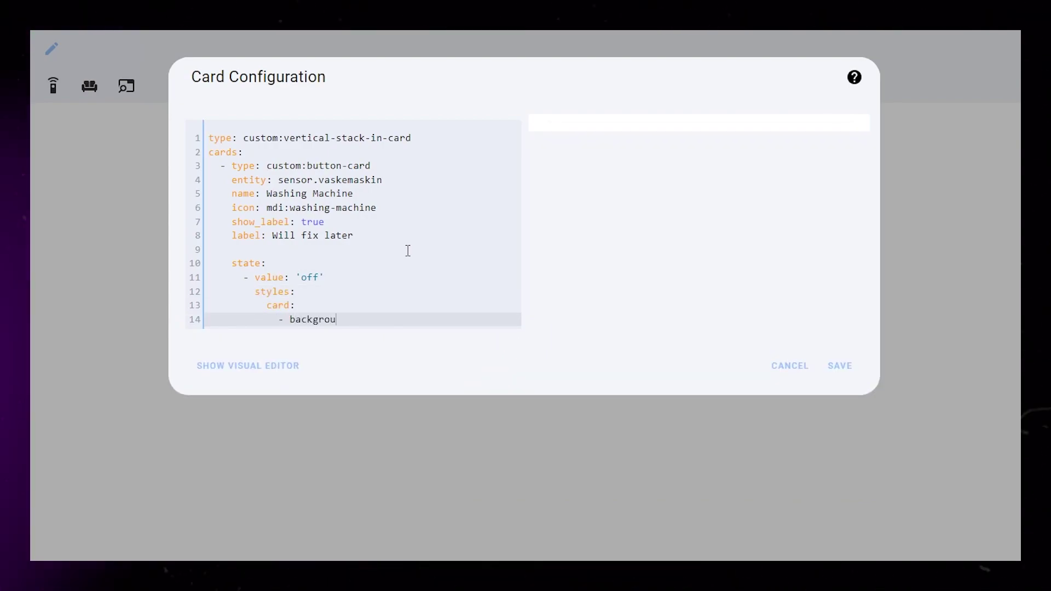
{"action": "type", "text": "nd-color: red"}
{"action": "key", "text": "Return"}
Duplicate the red state block for a second colour rule and set the values to 'later'.
{"action": "type", "text": "- value: 'off'\\n  styles:\\n    card:\\n      - background-color: red"}
{"action": "double_click", "coordinate": [304, 333]}
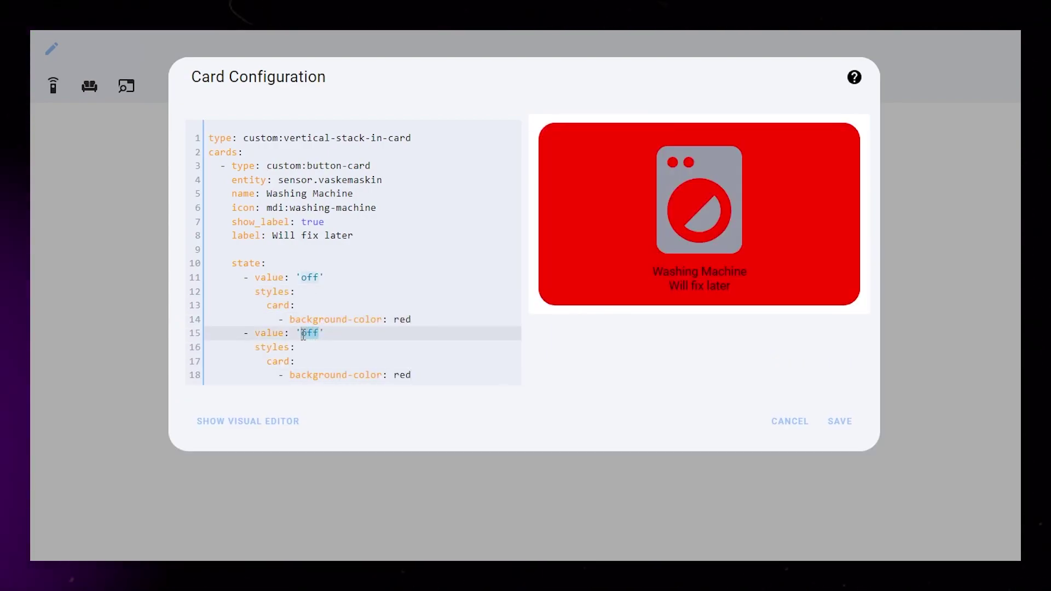
{"action": "type", "text": "on"}
{"action": "double_click", "coordinate": [402, 375]}
{"action": "double_click", "coordinate": [315, 278]}
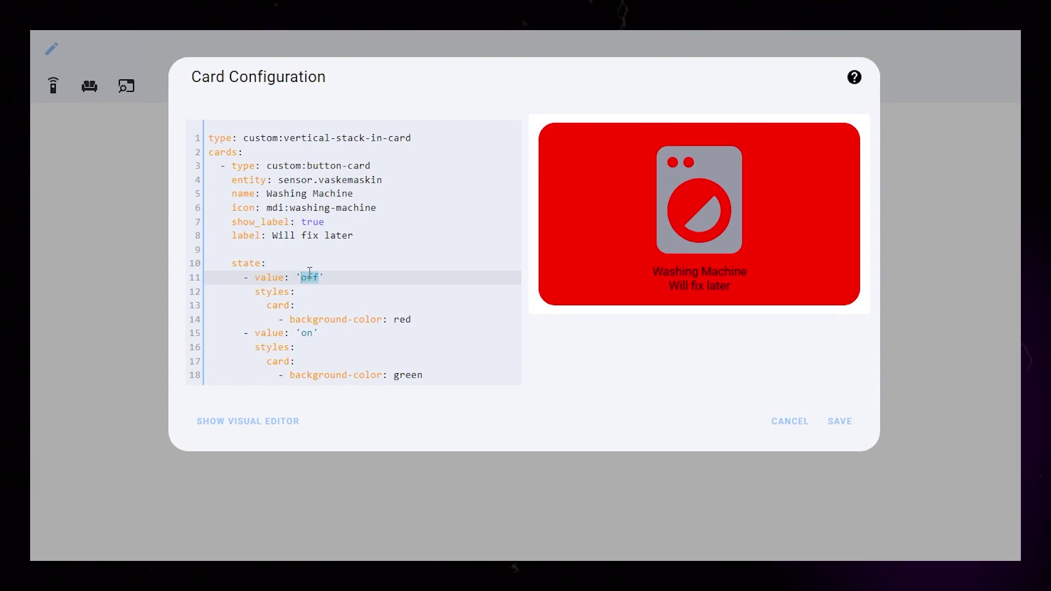
{"action": "type", "text": "later"}
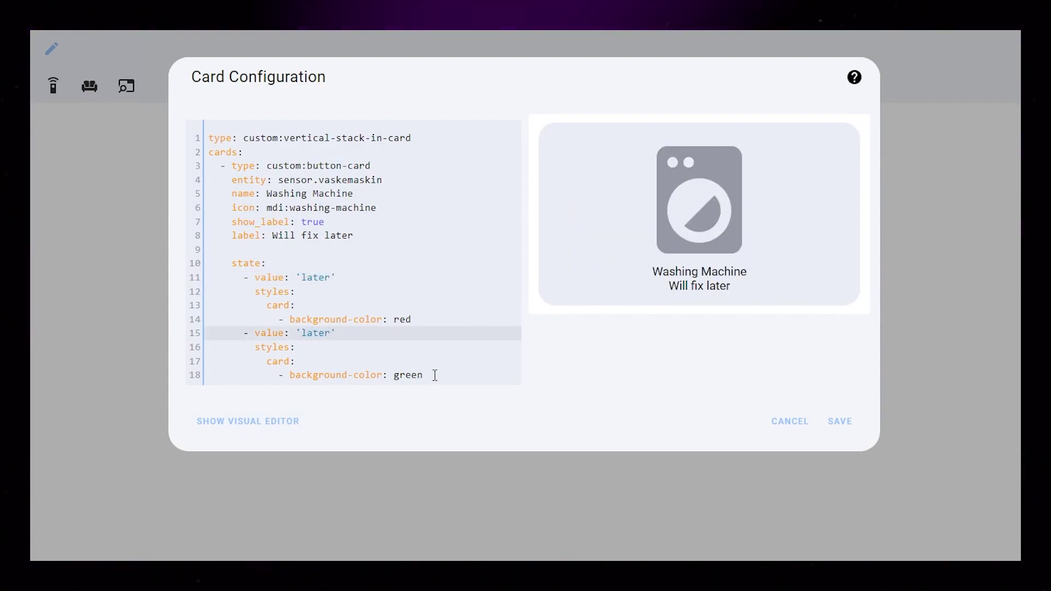
{"action": "key", "text": "Return"}
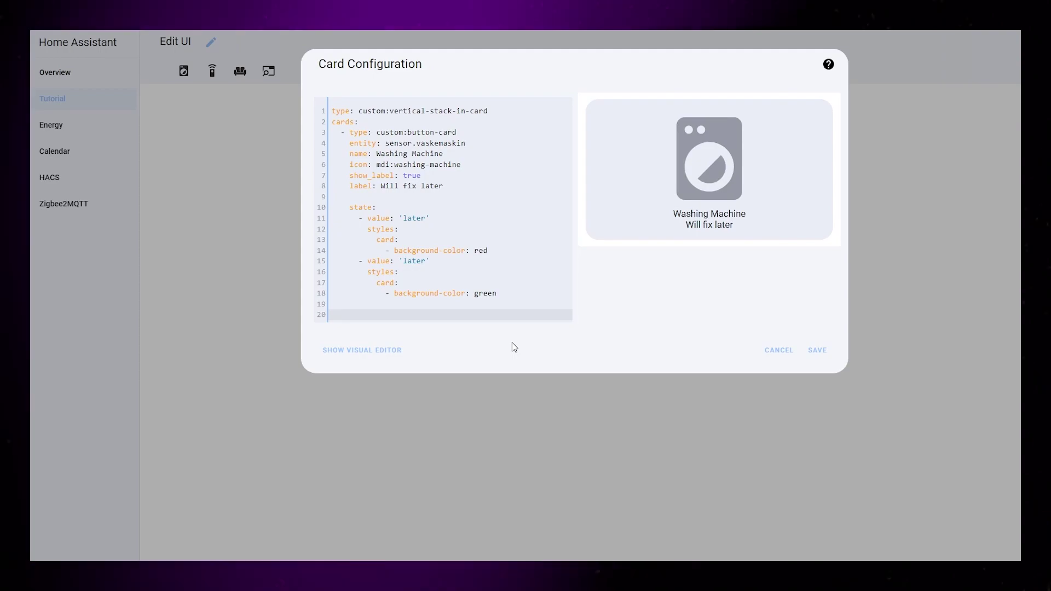
Style the icon 30px wide and black, with the image cell flex-start and '-4px' top margin.
{"action": "key", "text": "Return"}
{"action": "type", "text": "icon:"}
{"action": "key", "text": "Return"}
{"action": "type", "text": "- width: 30px"}
{"action": "key", "text": "Return"}
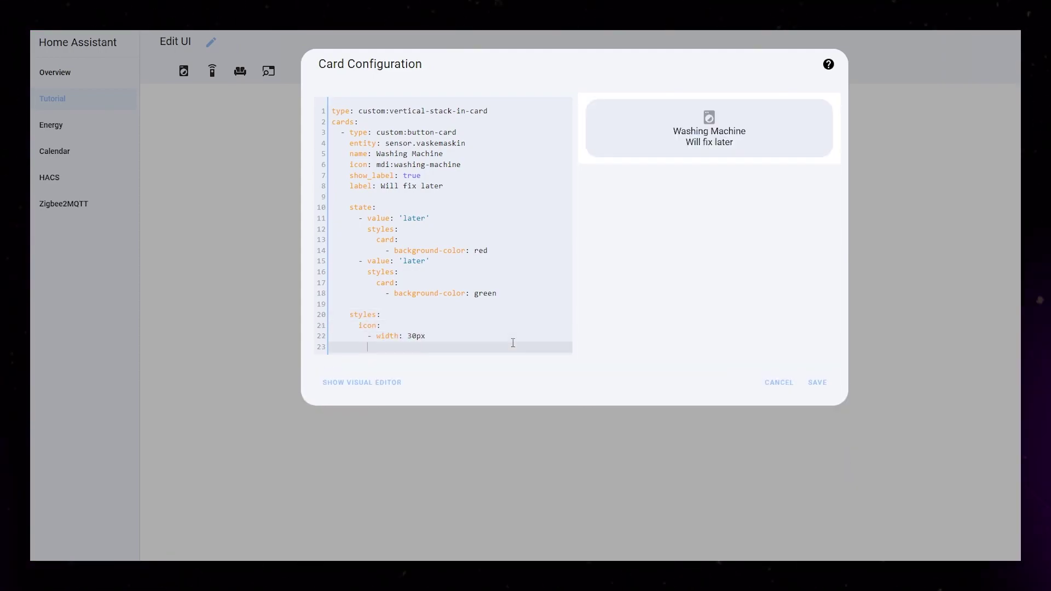
{"action": "type", "text": "- color: black"}
{"action": "key", "text": "Return"}
{"action": "type", "text": "img_cell:"}
{"action": "key", "text": "Return"}
{"action": "type", "text": "- justi"}
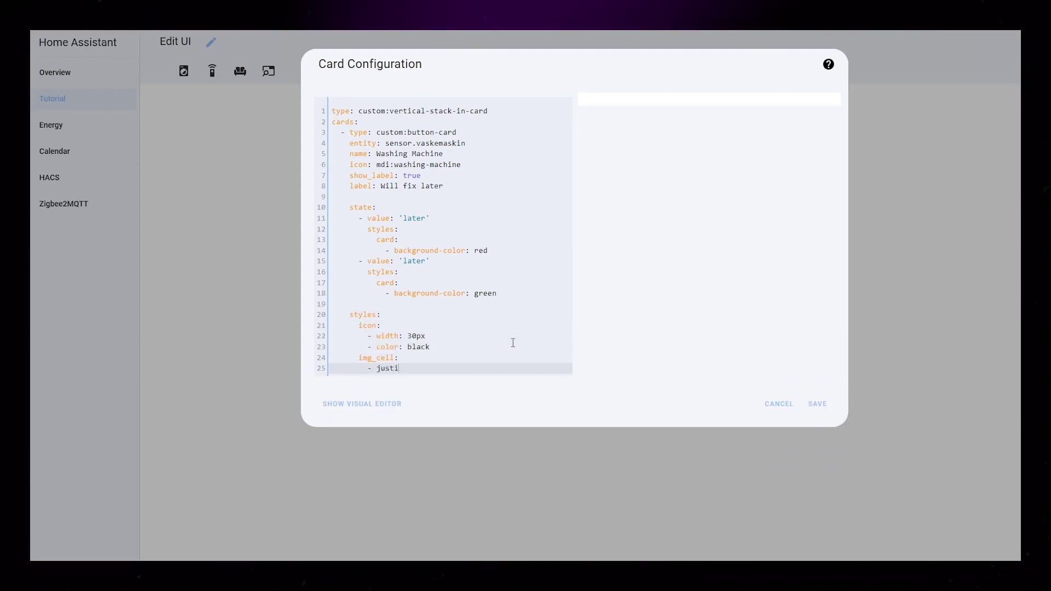
{"action": "type", "text": "fy-content: flex-start"}
{"action": "key", "text": "Return"}
{"action": "type", "text": "- margin-top: '-4px'"}
{"action": "key", "text": "Return"}
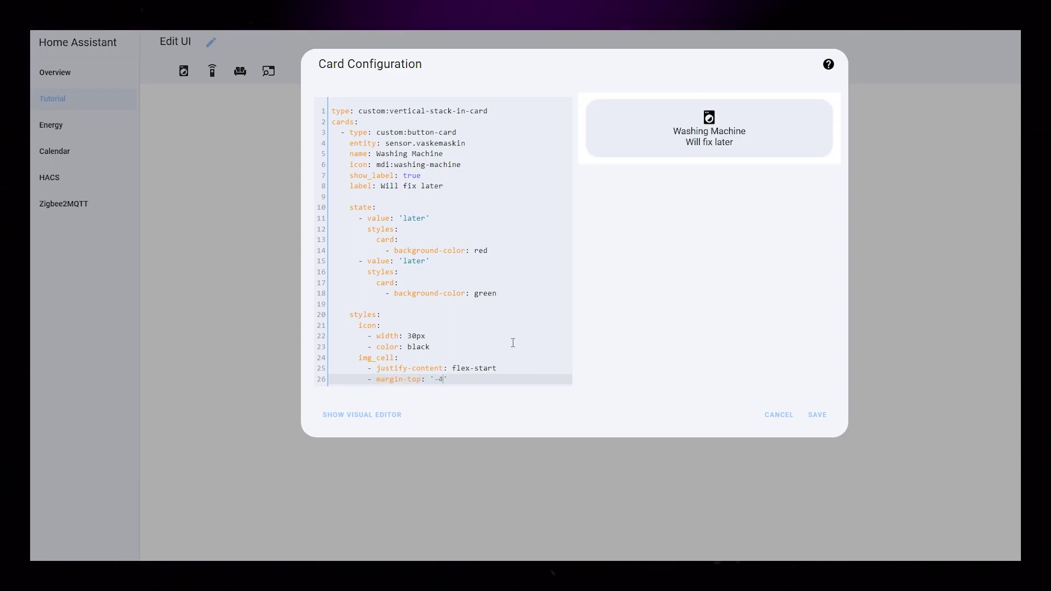
Set the card height to 130px with padding 12px 0 12px 18px.
{"action": "key", "text": "BackSpace"}
{"action": "key", "text": "BackSpace"}
{"action": "type", "text": "card:"}
{"action": "key", "text": "Return"}
{"action": "type", "text": "- height: 130px"}
{"action": "key", "text": "Return"}
{"action": "type", "text": "- padding: 12px 0"}
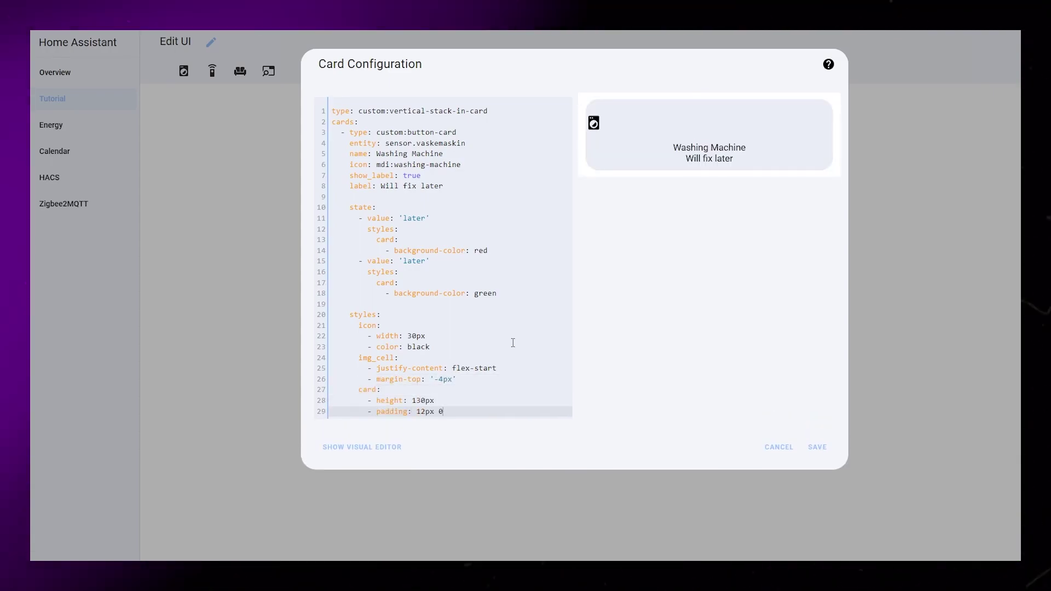
{"action": "type", "text": " 12px 18px"}
Left-align the name with a small font, 0.5 opacity and 10px top padding.
{"action": "key", "text": "Return"}
{"action": "key", "text": "BackSpace"}
{"action": "key", "text": "BackSpace"}
{"action": "type", "text": "name:"}
{"action": "key", "text": "Return"}
{"action": "type", "text": "- justify-s"}
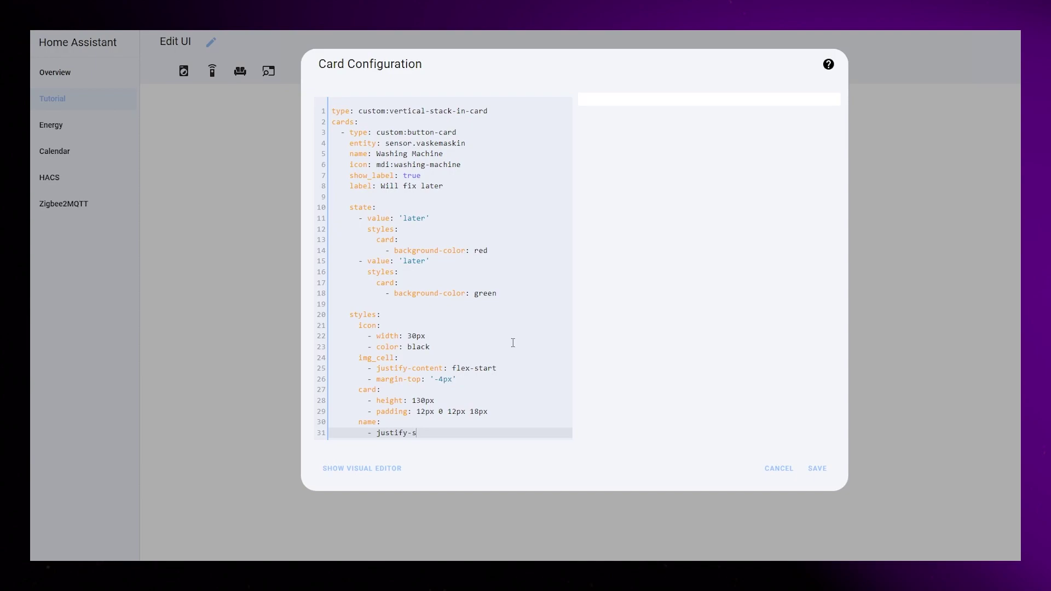
{"action": "type", "text": "elf: start"}
{"action": "key", "text": "Return"}
{"action": "type", "text": "- font-size: 12px"}
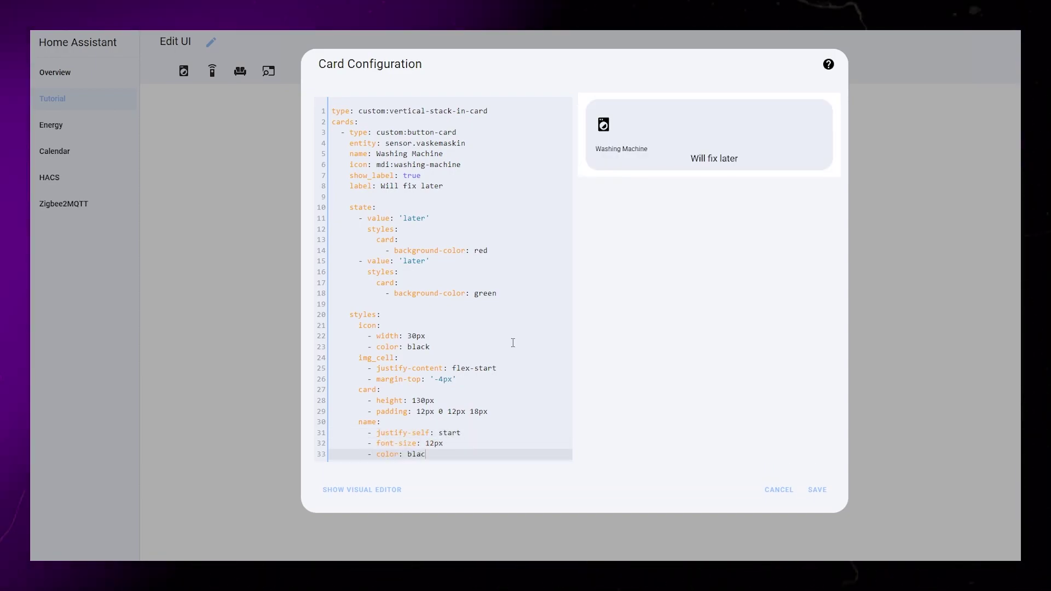
{"action": "type", "text": "k"}
{"action": "key", "text": "Return"}
{"action": "type", "text": "- opacity: '0.5'"}
{"action": "key", "text": "Return"}
{"action": "type", "text": "- padding-top:"}
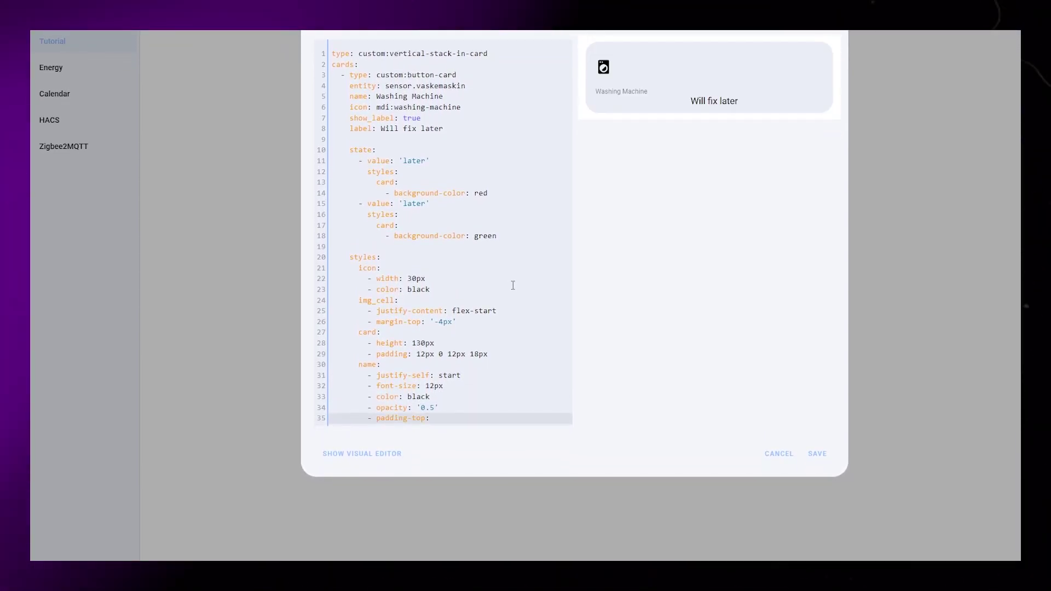
{"action": "type", "text": " 10px"}
Left-align the label with 14px font size, font-weight 500 and left text alignment.
{"action": "key", "text": "Return"}
{"action": "key", "text": "BackSpace"}
{"action": "key", "text": "BackSpace"}
{"action": "type", "text": "label:"}
{"action": "key", "text": "Return"}
{"action": "type", "text": "- justify-self"}
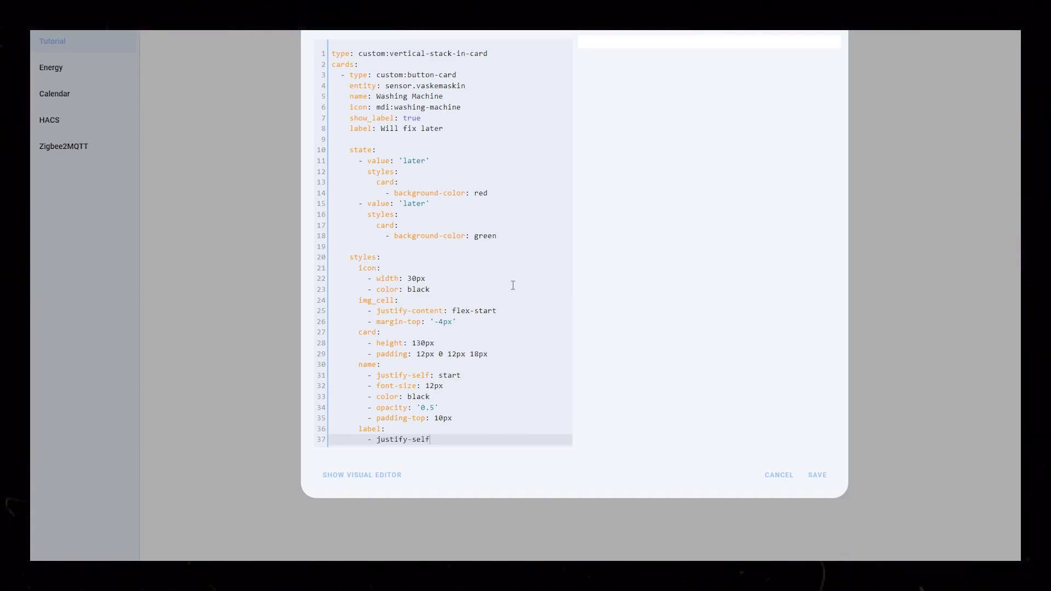
{"action": "type", "text": ": start"}
{"action": "key", "text": "Return"}
{"action": "type", "text": "- font-size: 14px"}
{"action": "key", "text": "Return"}
{"action": "type", "text": "- font-weight: 500"}
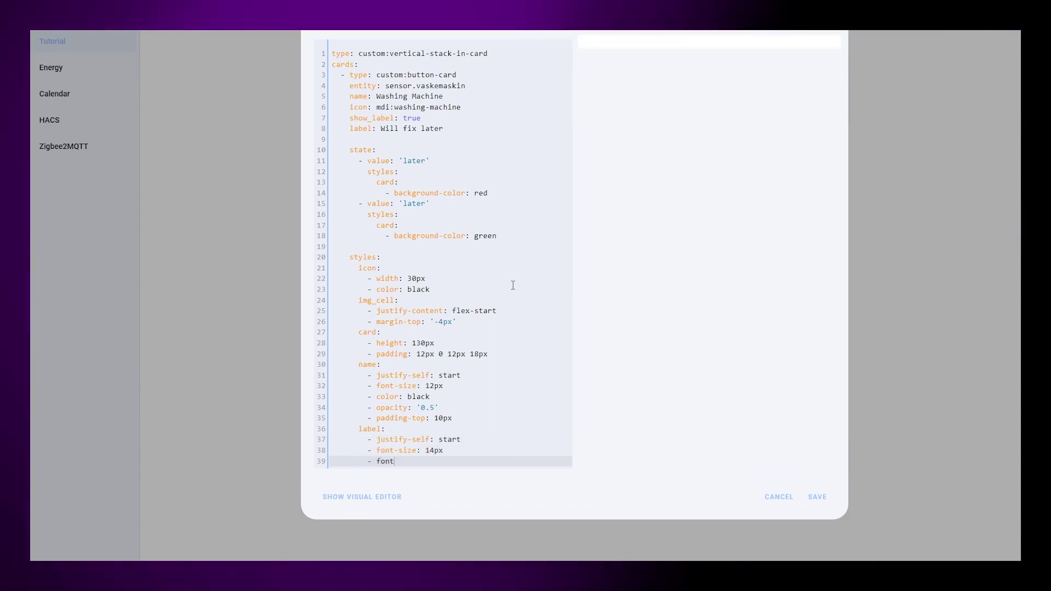
{"action": "key", "text": "Return"}
{"action": "type", "text": "- margin-bottom: 0px"}
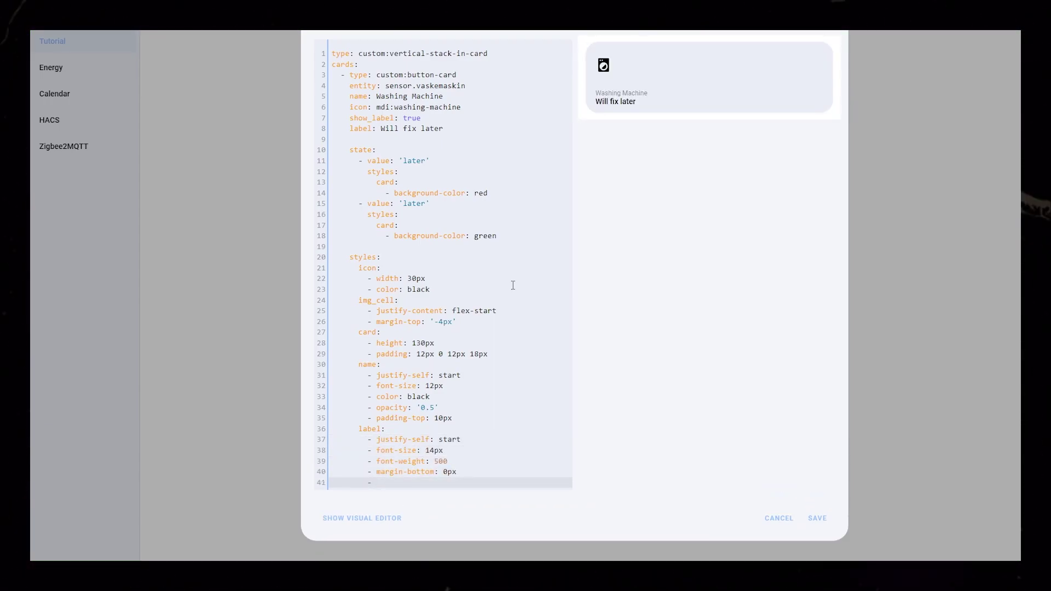
{"action": "type", "text": "text- al"}
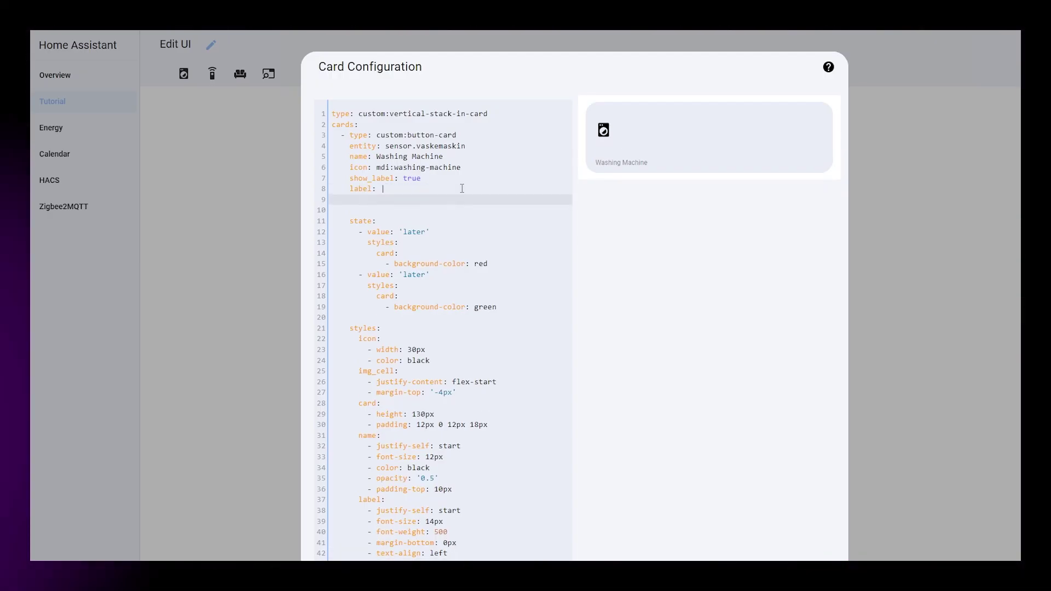
{"action": "key", "text": "Return"}
{"action": "key", "text": "Return"}
{"action": "key", "text": "Return"}
{"action": "key", "text": "Return"}
Replace the label with a JavaScript template showing course, run state and time left when on, 'Turned off' when off.
{"action": "type", "text": "]]]"}
{"action": "key", "text": "Up"}
{"action": "key", "text": "Up"}
{"action": "key", "text": "Tab"}
{"action": "type", "text": "if ()entity.state == \"on\""}
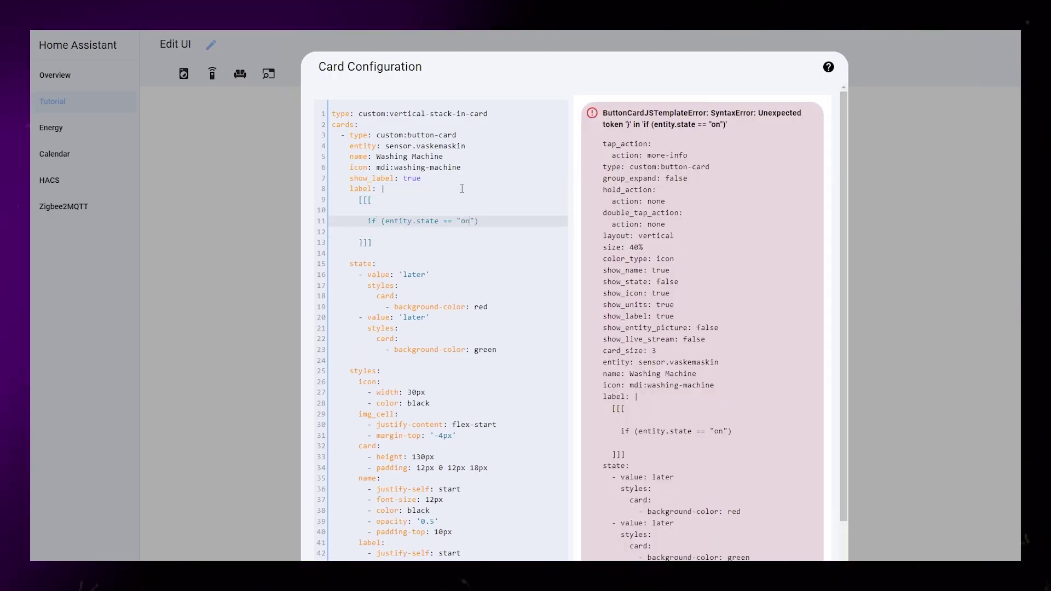
{"action": "key", "text": "End"}
{"action": "key", "text": "Return"}
{"action": "key", "text": "Tab"}
{"action": "type", "text": "return '' + (entity.a"}
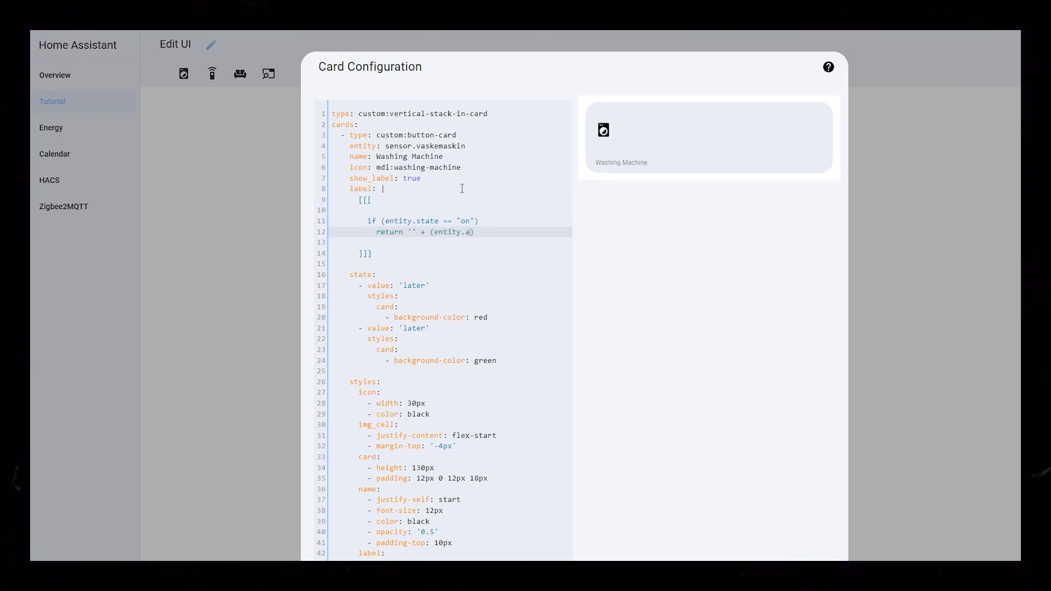
{"action": "type", "text": " + \" / \""}
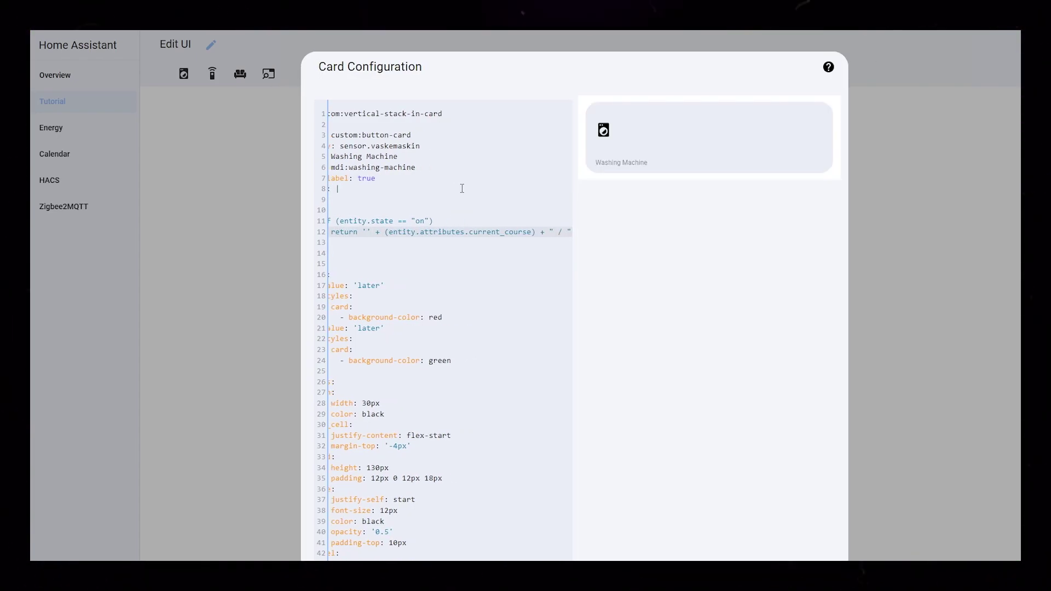
{"action": "type", "text": " + (entity.attributes.run_state) + \"<br />\" +"}
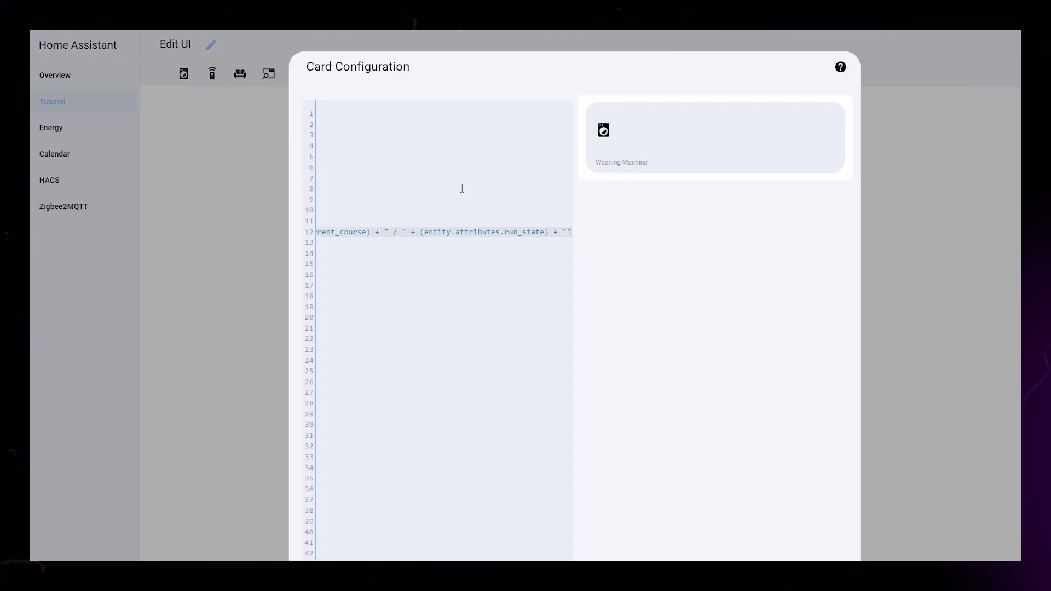
{"action": "type", "text": " 'Time left: ' +"}
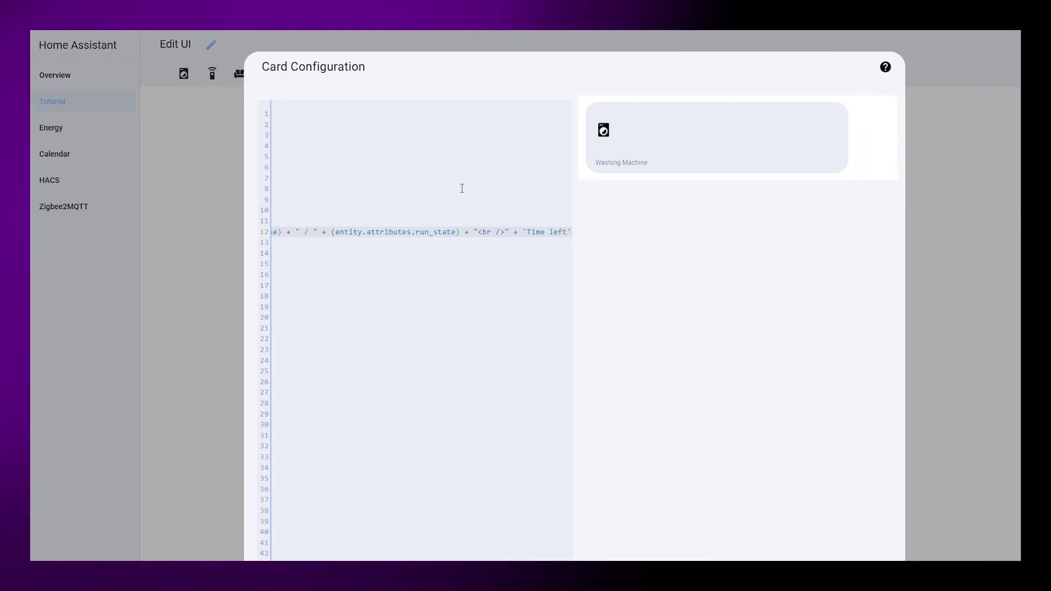
{"action": "type", "text": " (entity.attributes.remain_time);"}
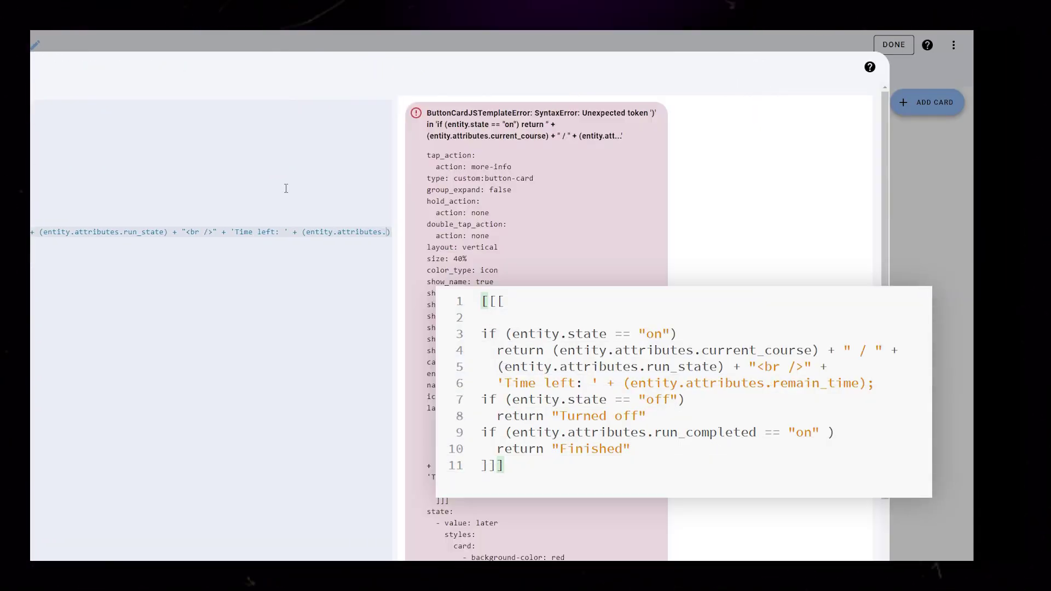
{"action": "key", "text": "Return"}
{"action": "type", "text": "if (entity.state == \"off\")   "}
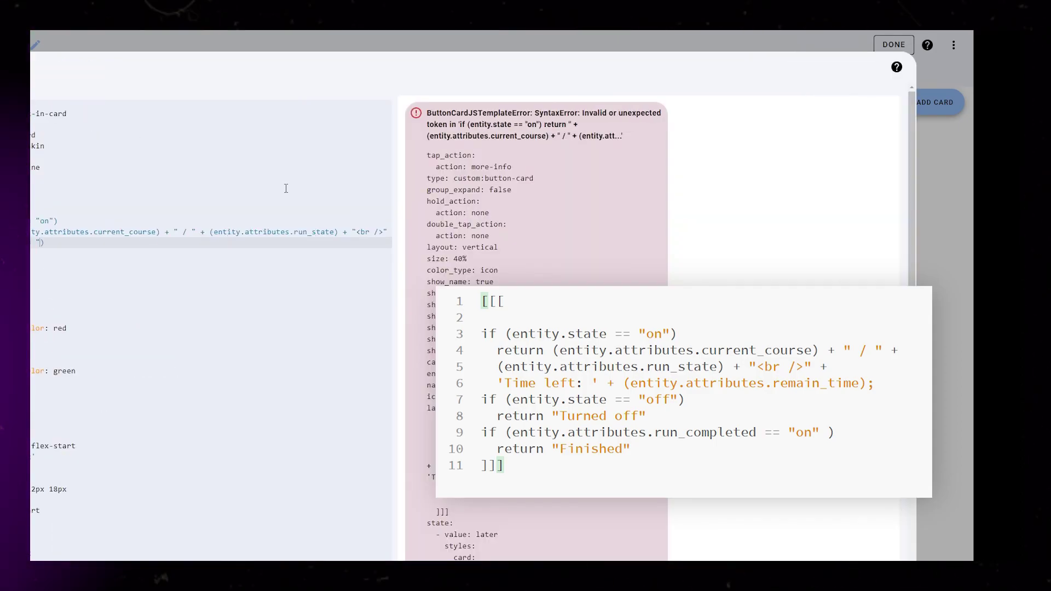
{"action": "type", "text": "return \"Turned off\""}
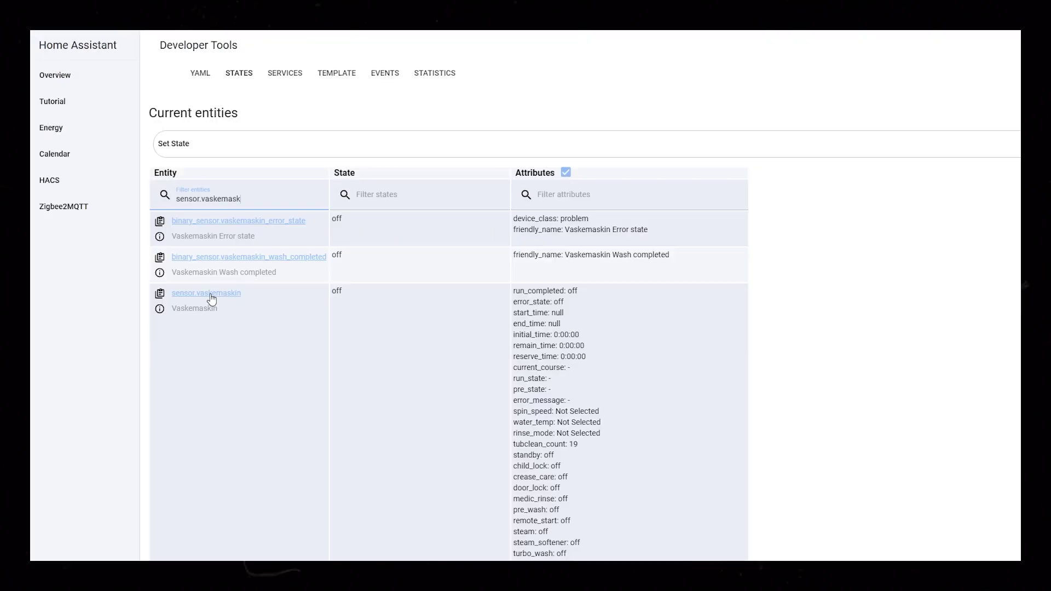
Enter Cotton as current_course in the Vaskemaskin test attributes and edit the run_state value.
{"action": "left_click", "coordinate": [211, 298]}
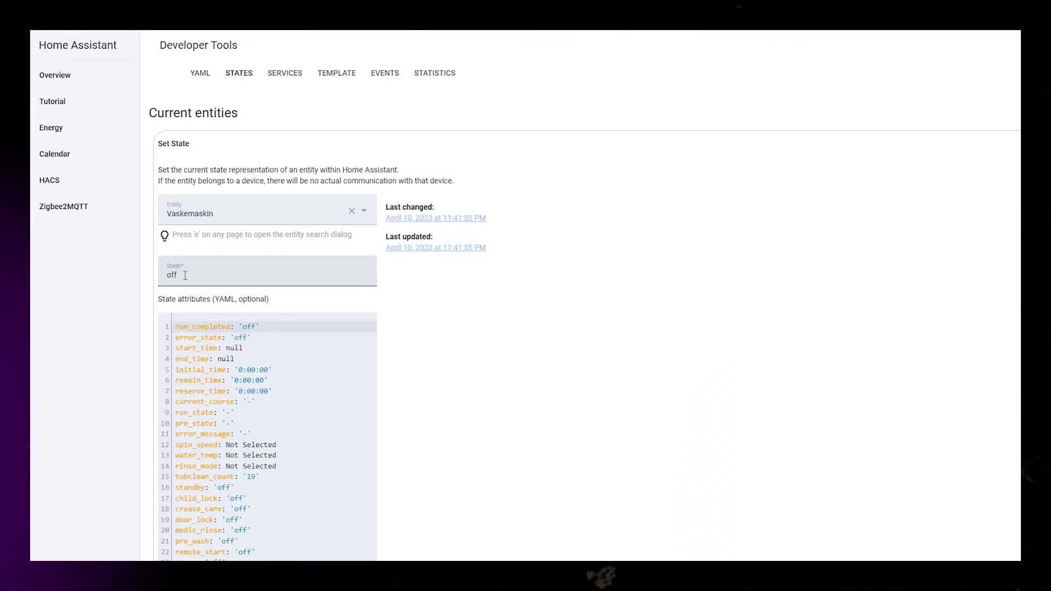
{"action": "scroll", "coordinate": [258, 224], "scroll_direction": "down", "scroll_amount": 4}
{"action": "type", "text": "otton"}
{"action": "left_click", "coordinate": [228, 217]}
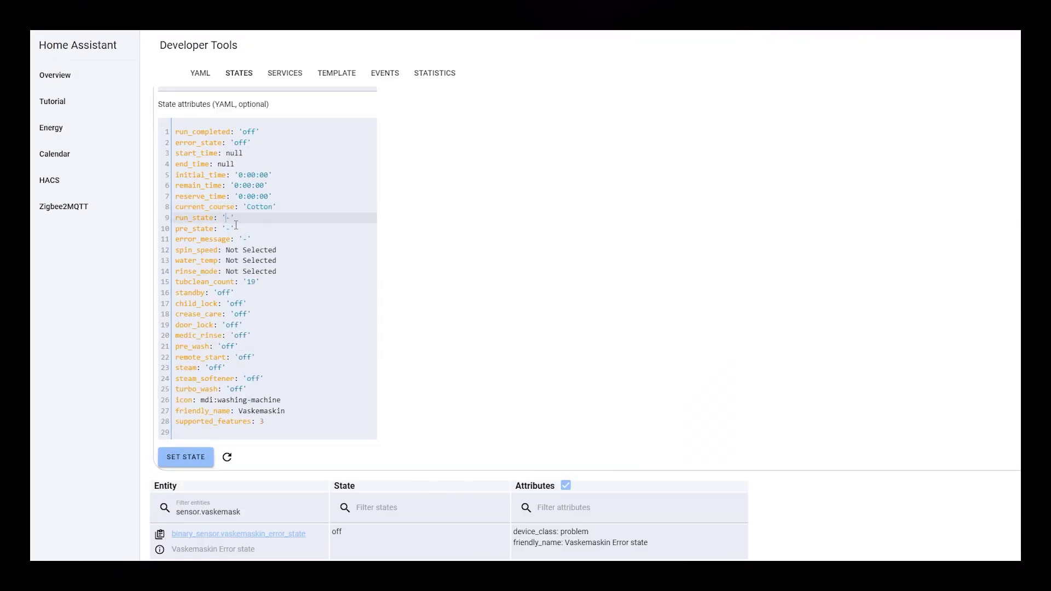
{"action": "type", "text": "T"}
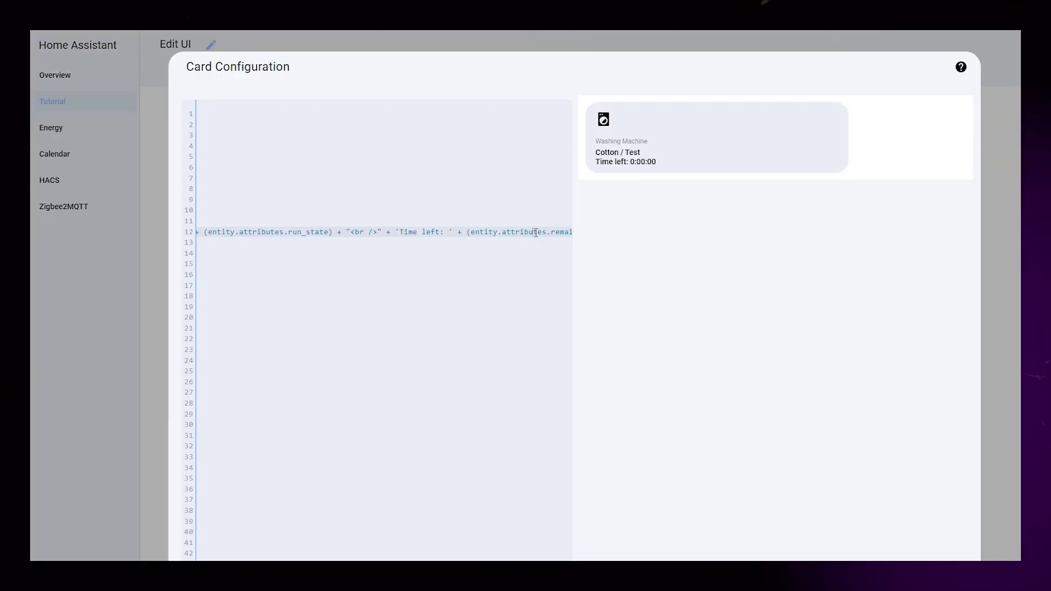
{"action": "left_click_drag", "start_coordinate": [493, 231], "coordinate": [590, 234]}
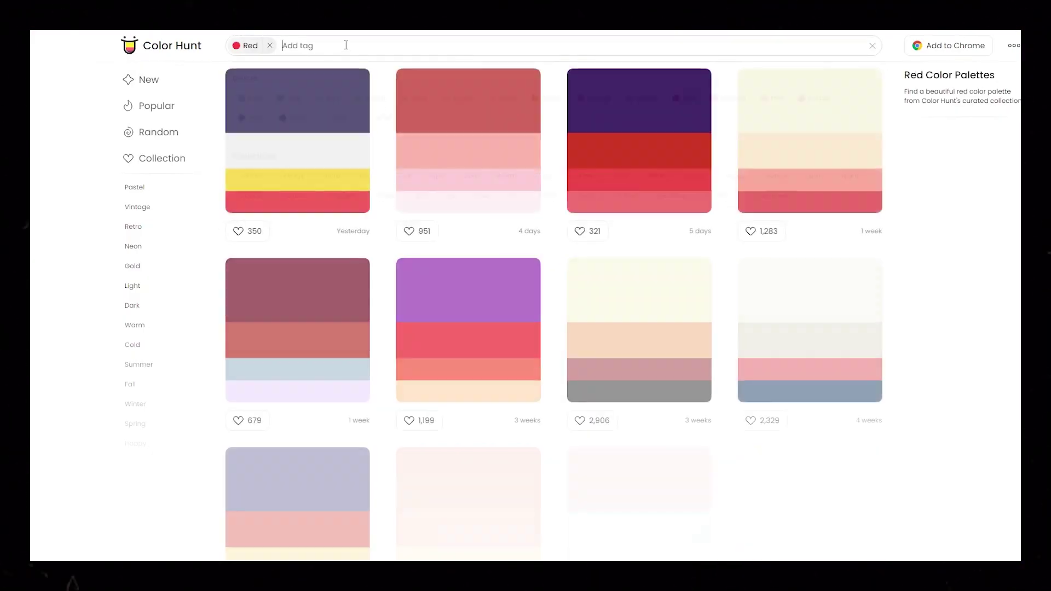
Filter Color Hunt palettes by the Red and Green tags and open a palette.
{"action": "left_click", "coordinate": [306, 45]}
{"action": "left_click", "coordinate": [375, 99]}
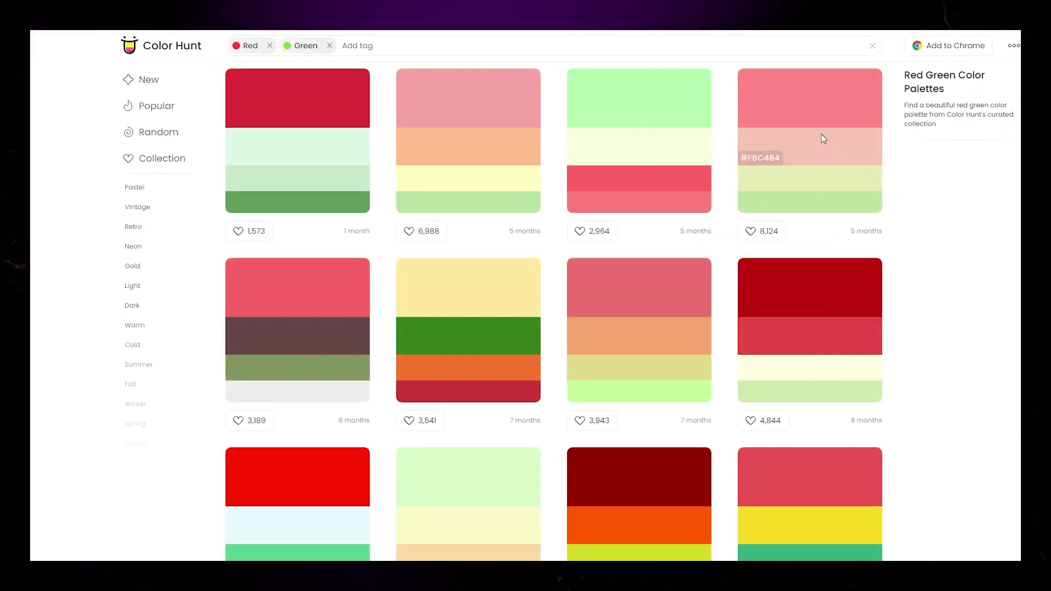
{"action": "left_click", "coordinate": [823, 137]}
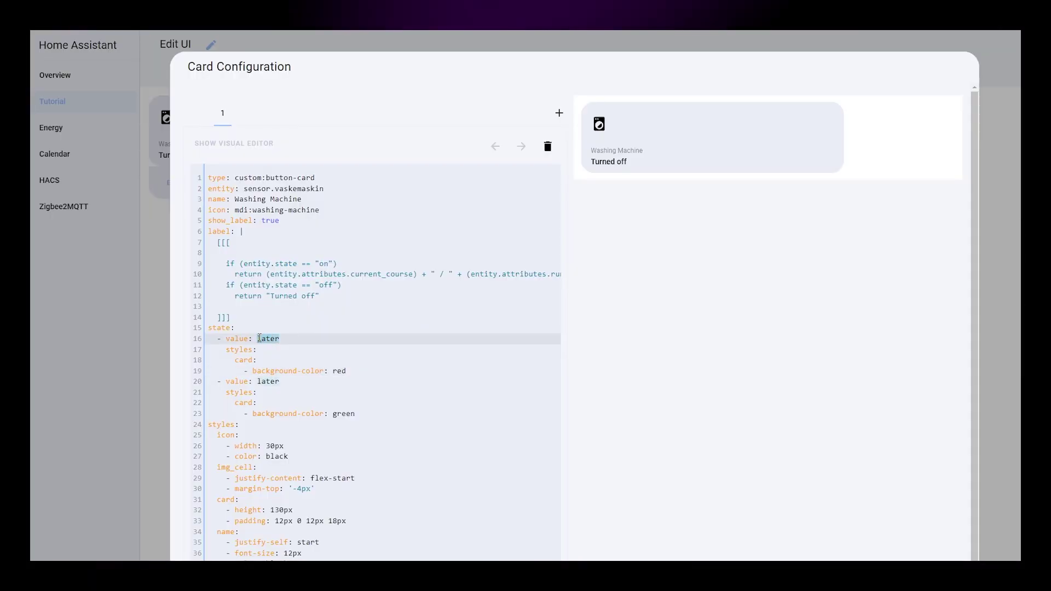
Set the first state rule to value off with translucent pink rgba(255, 135, 135, 0.3).
{"action": "type", "text": "off"}
{"action": "double_click", "coordinate": [338, 371]}
{"action": "type", "text": "'"}
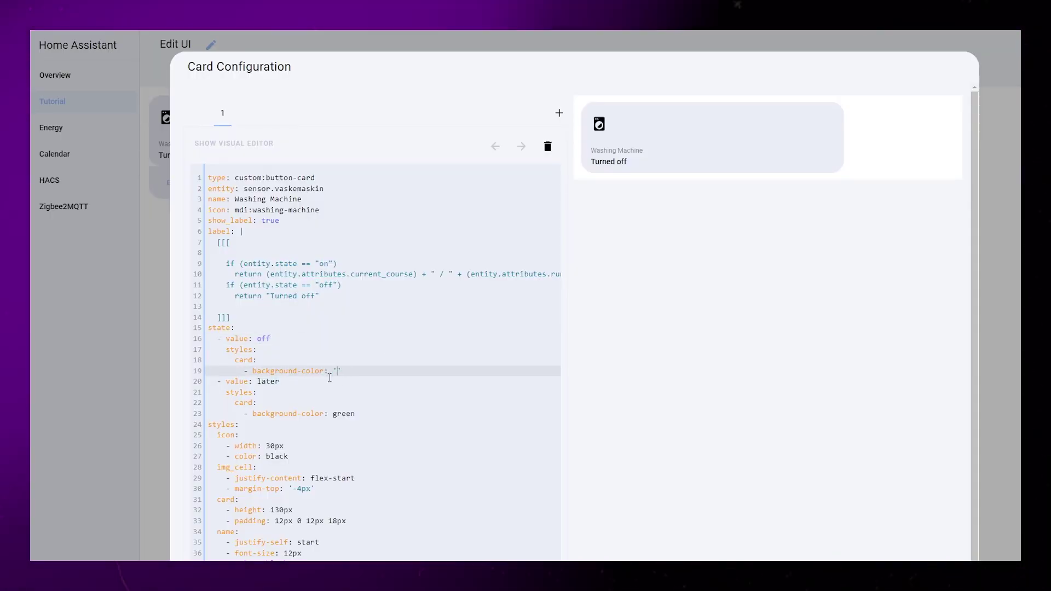
{"action": "type", "text": "rgb(188, 226, 158)"}
{"action": "left_click", "coordinate": [418, 371]}
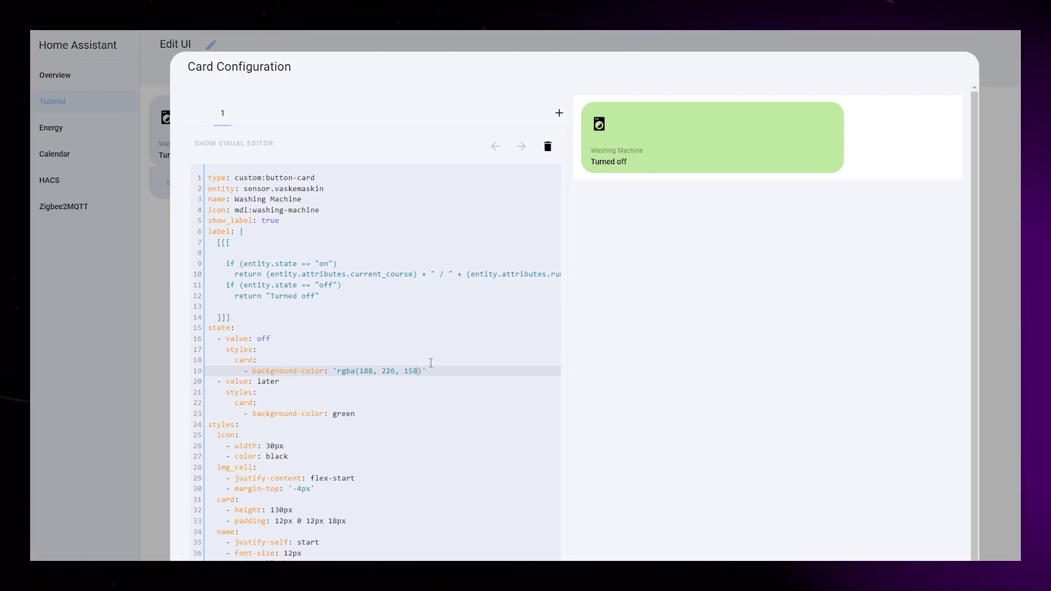
{"action": "type", "text": ", 0.1"}
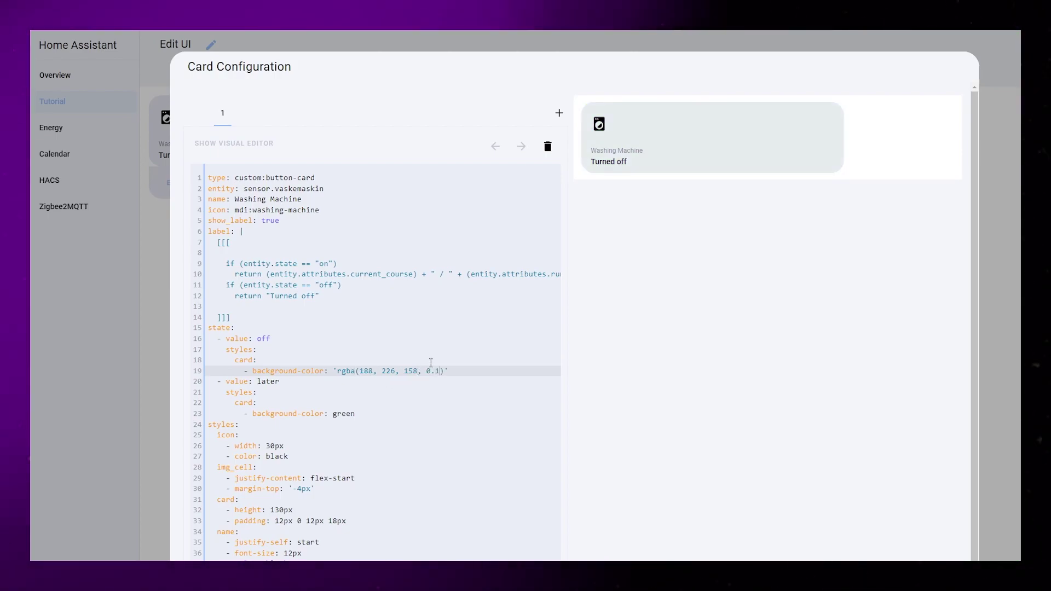
{"action": "key", "text": "BackSpace"}
{"action": "type", "text": "3"}
Give the other state rule a translucent green rgba(188, 226, 158, 0.3) background.
{"action": "left_click", "coordinate": [268, 338]}
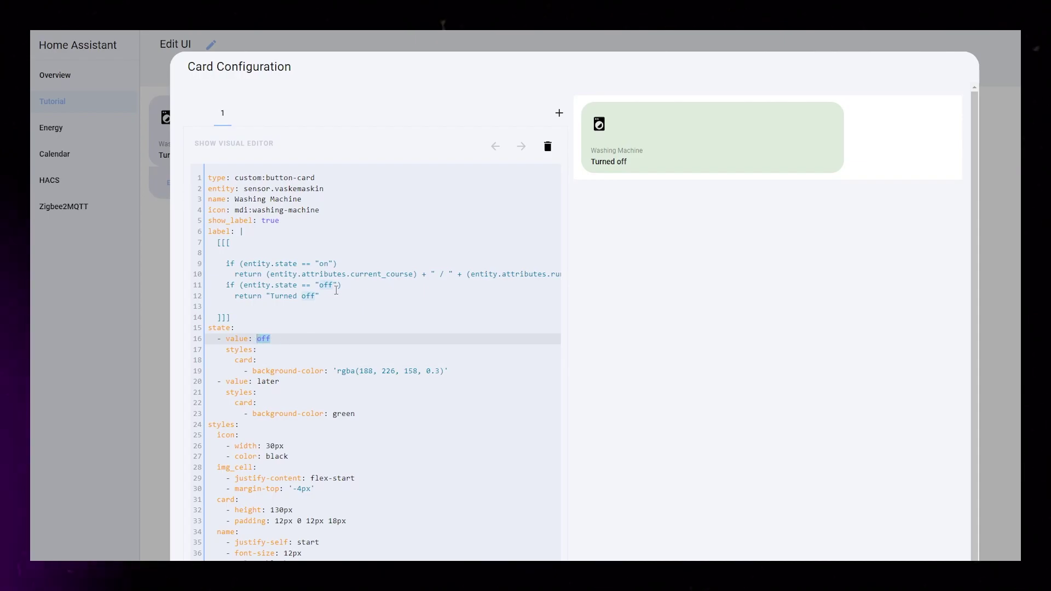
{"action": "type", "text": "off"}
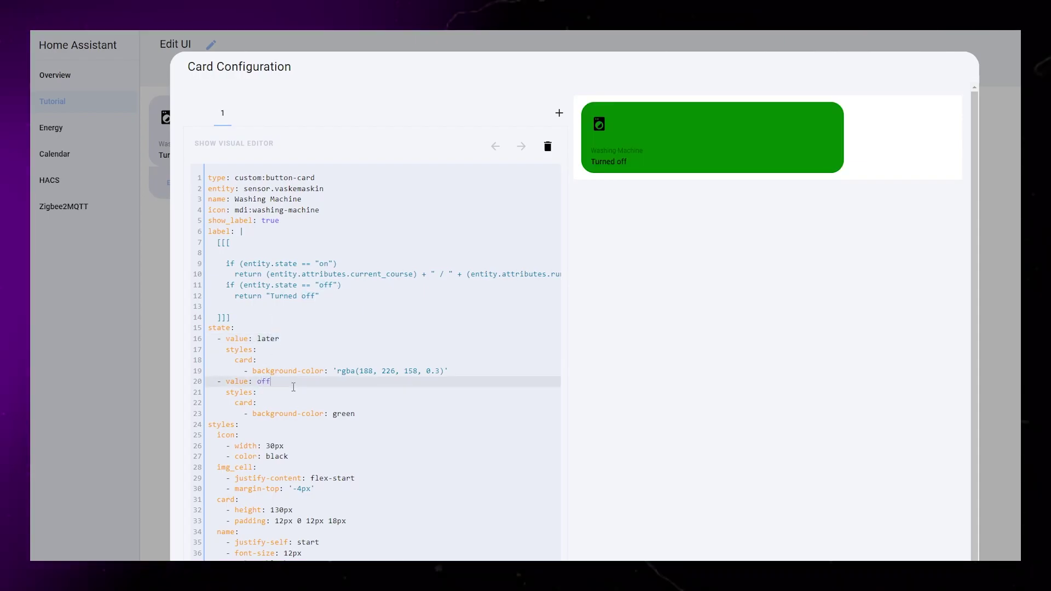
{"action": "double_click", "coordinate": [353, 414]}
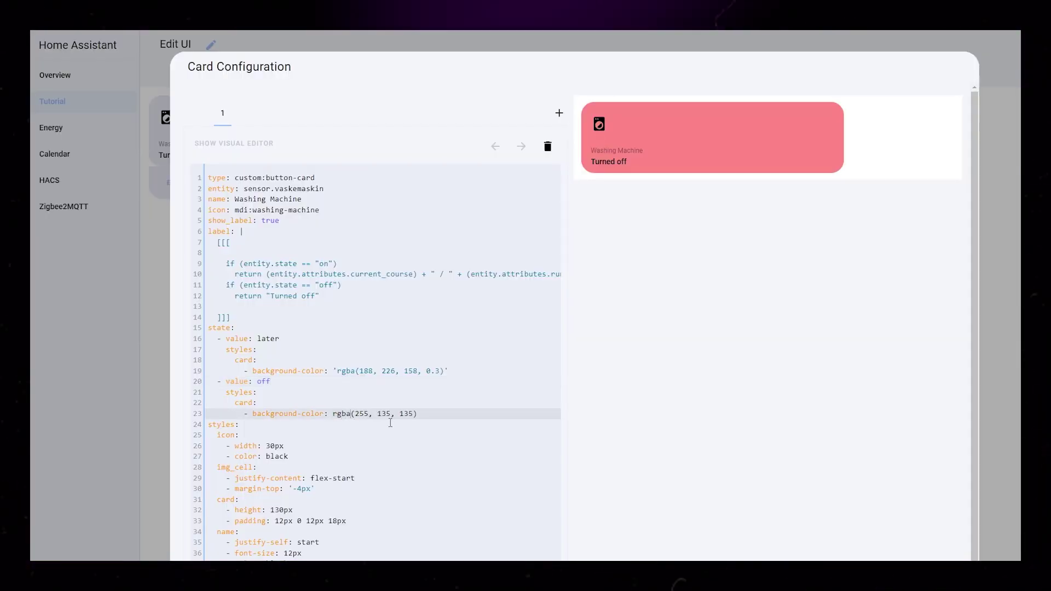
{"action": "type", "text": ", 0.3)"}
{"action": "double_click", "coordinate": [262, 338]}
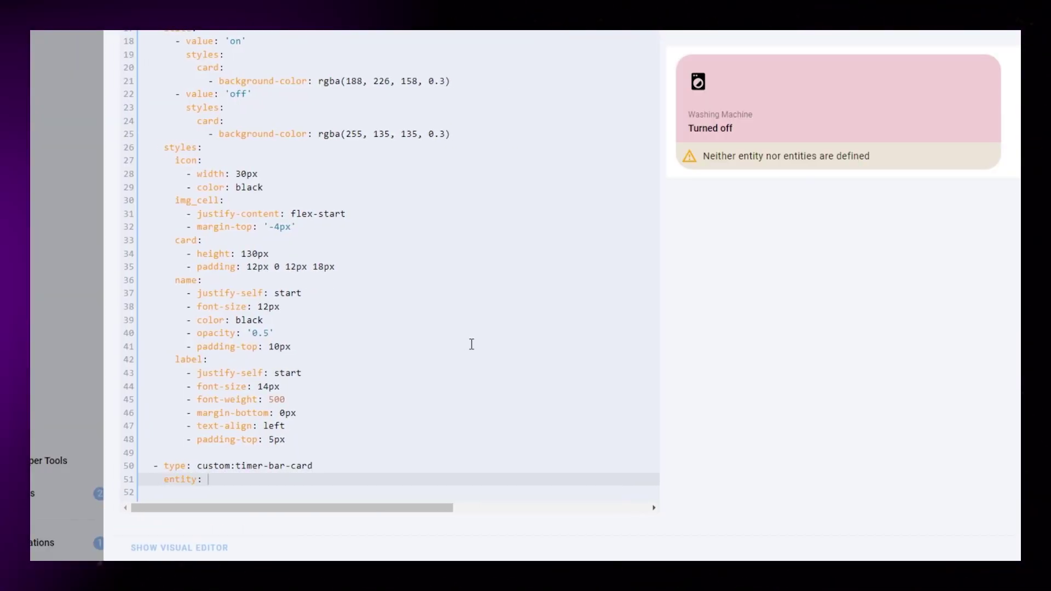
Point the timer bar at sensor.vaskemaskin with duration attribute initial_time.
{"action": "type", "text": "sensor.vaskemaskin"}
{"action": "key", "text": "Return"}
{"action": "type", "text": "duration:"}
{"action": "key", "text": "Return"}
{"action": "type", "text": "attribute: initial_time"}
Set invert true, icon mdi:clock, name 'Time Left' and bar_background '#DDDDDD'.
{"action": "key", "text": "Return"}
{"action": "type", "text": "inver"}
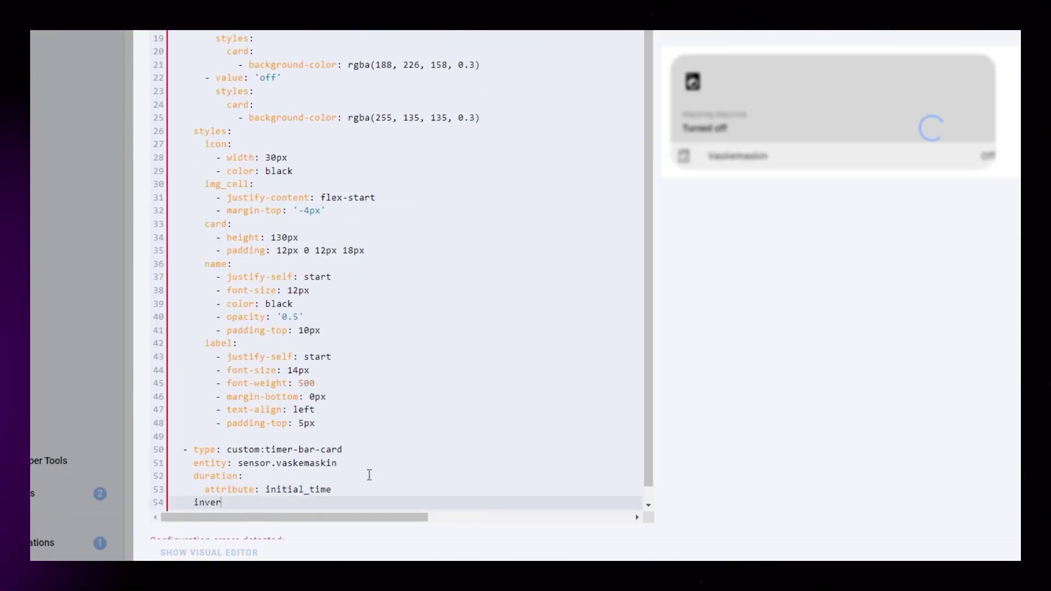
{"action": "type", "text": "t: true"}
{"action": "key", "text": "Return"}
{"action": "type", "text": "icon: mdi:clock"}
{"action": "key", "text": "Return"}
{"action": "type", "text": "name: Time Left"}
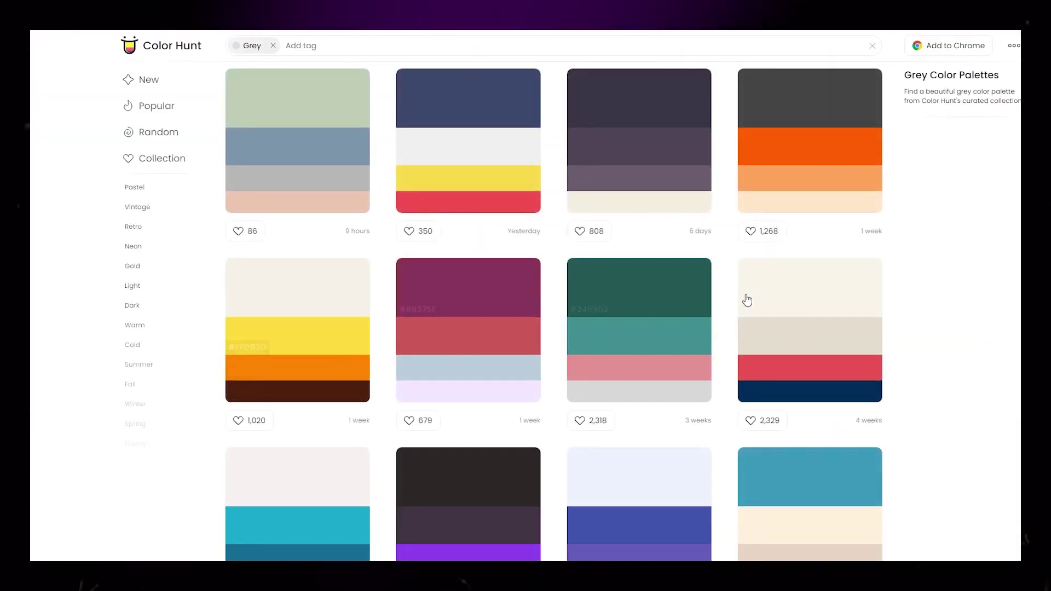
{"action": "scroll", "coordinate": [746, 300], "scroll_direction": "down", "scroll_amount": 6}
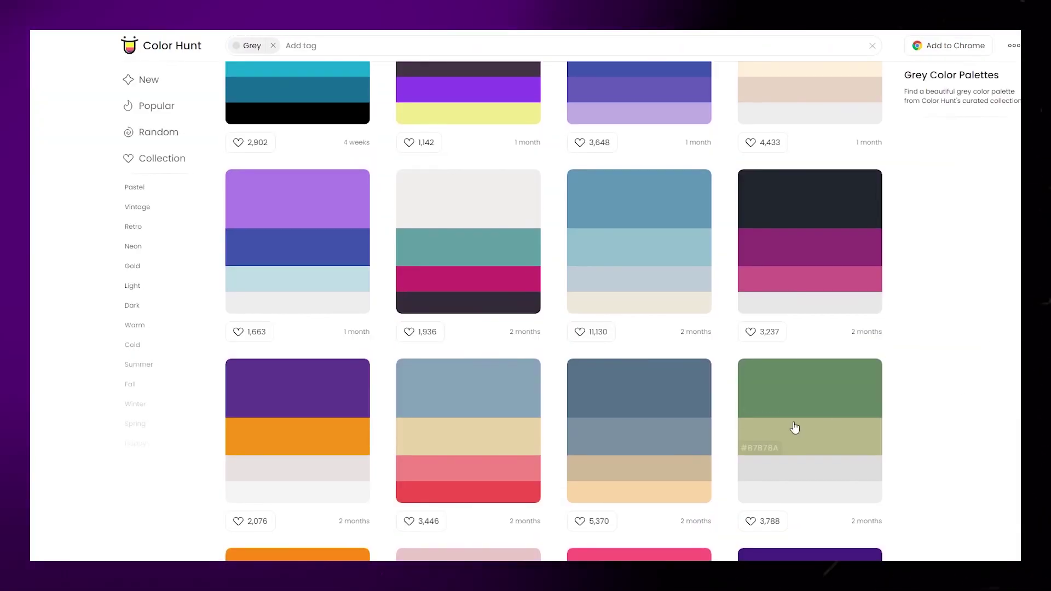
{"action": "type", "text": "d: '"}
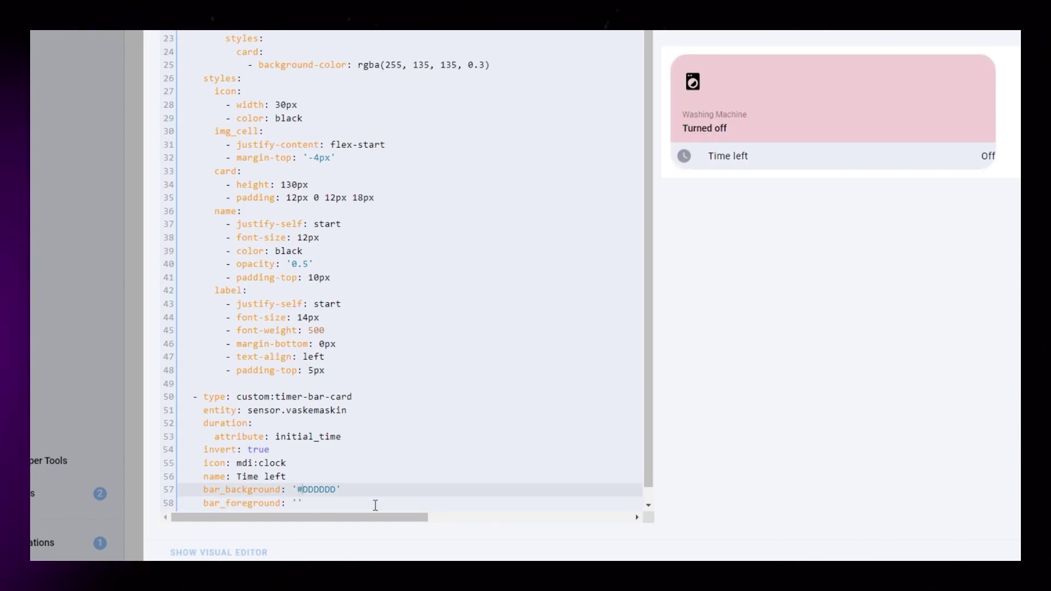
Give the timer bar '#6096B4' foreground, 50px height, full_row layout, 0px text_width and show_empty, removing icon and name.
{"action": "type", "text": "#6096B4"}
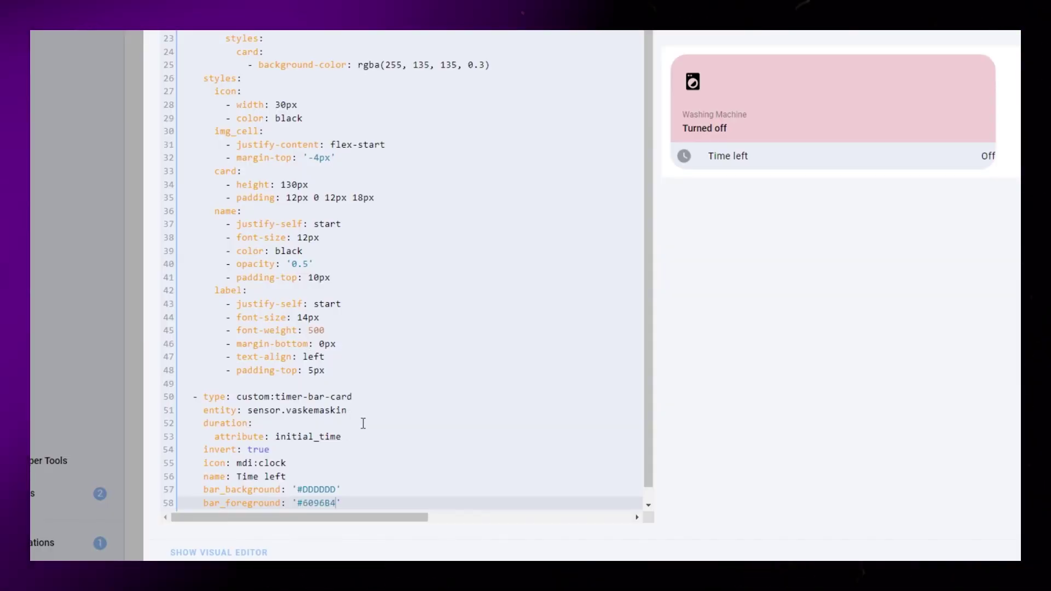
{"action": "key", "text": "Return"}
{"action": "type", "text": "ba"}
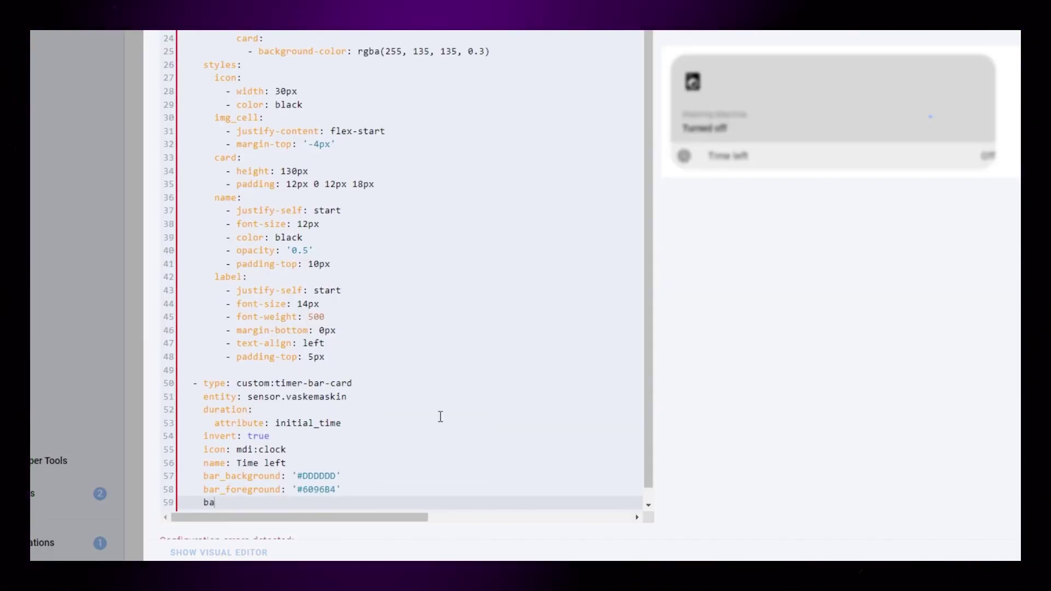
{"action": "type", "text": "r_height: 50px"}
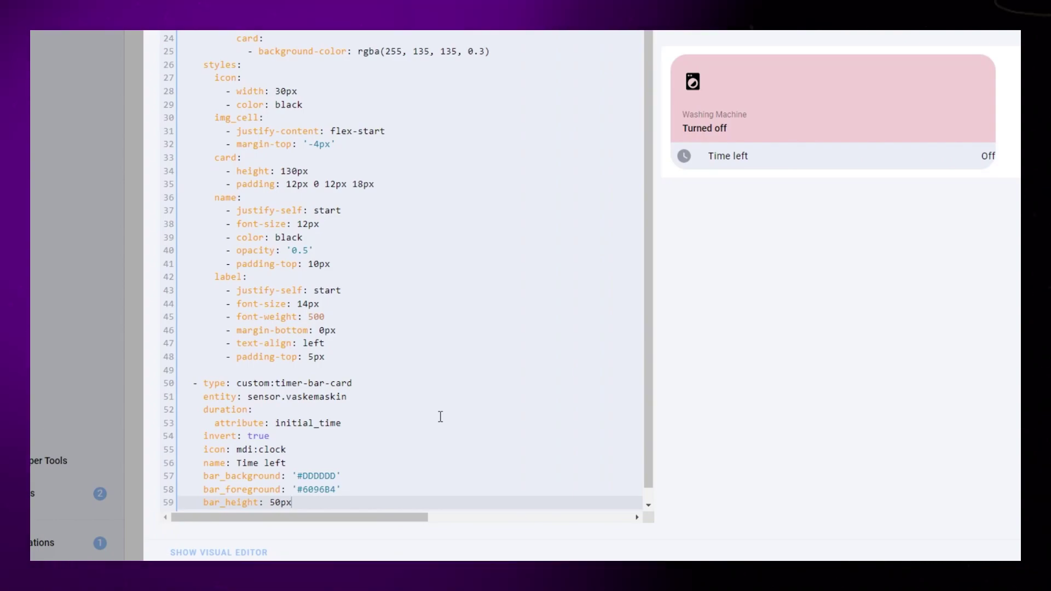
{"action": "key", "text": "Return"}
{"action": "type", "text": "layout"}
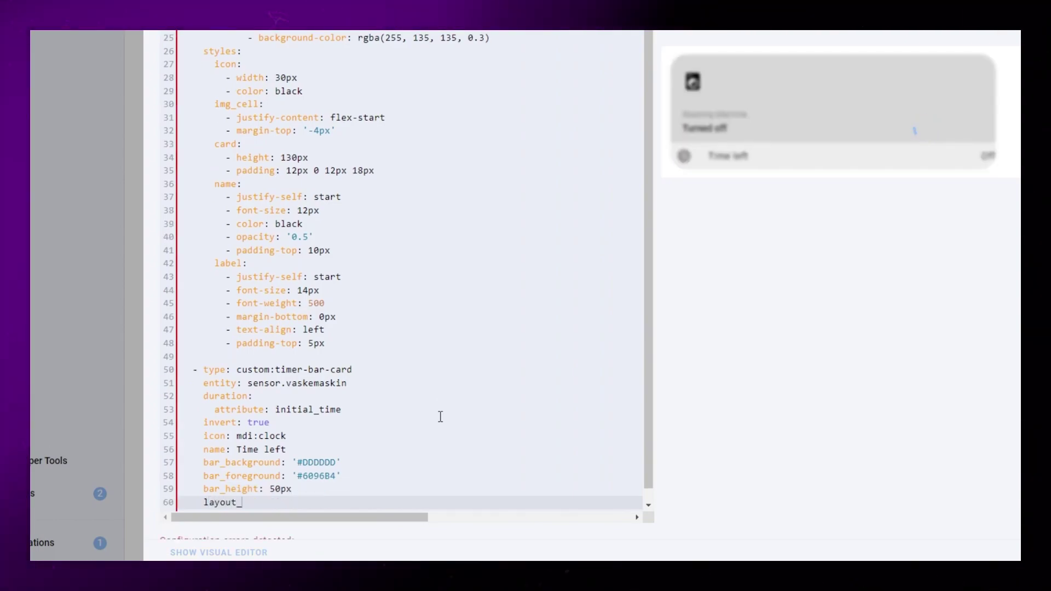
{"action": "type", "text": ": full"}
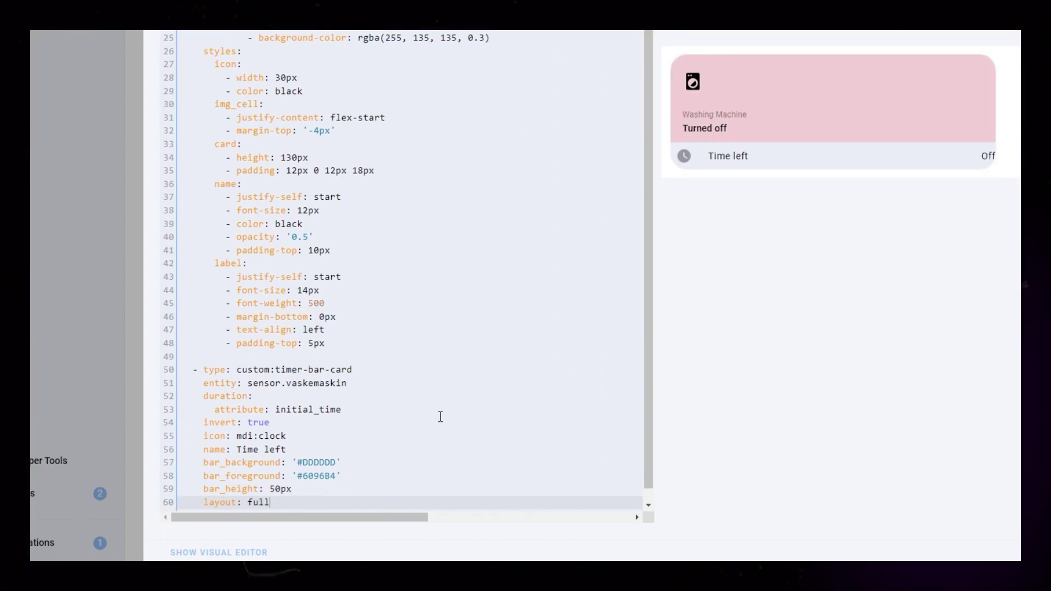
{"action": "type", "text": "_row"}
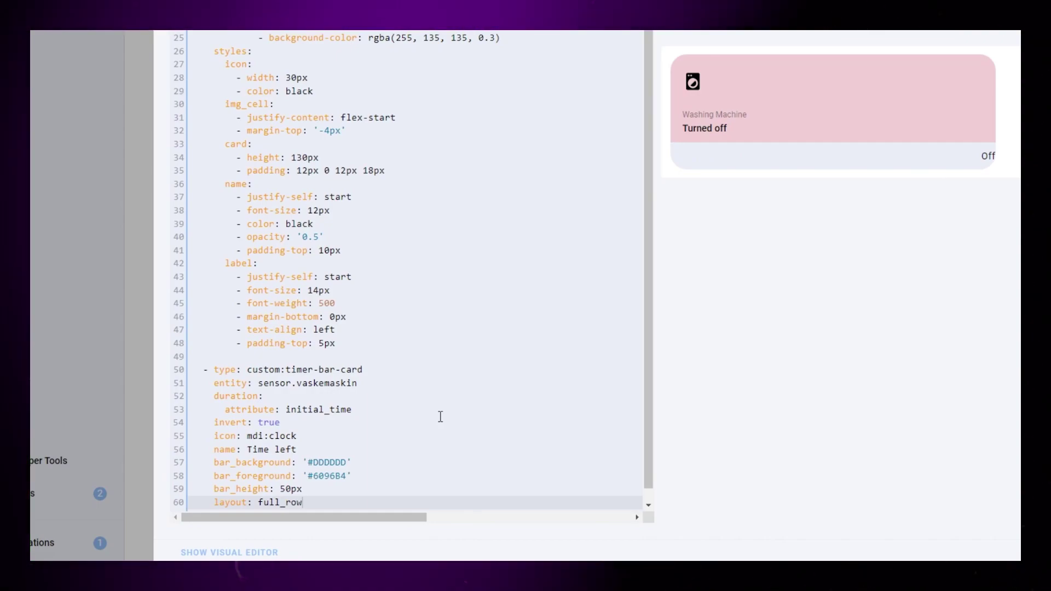
{"action": "key", "text": "Return"}
{"action": "type", "text": "text_wi"}
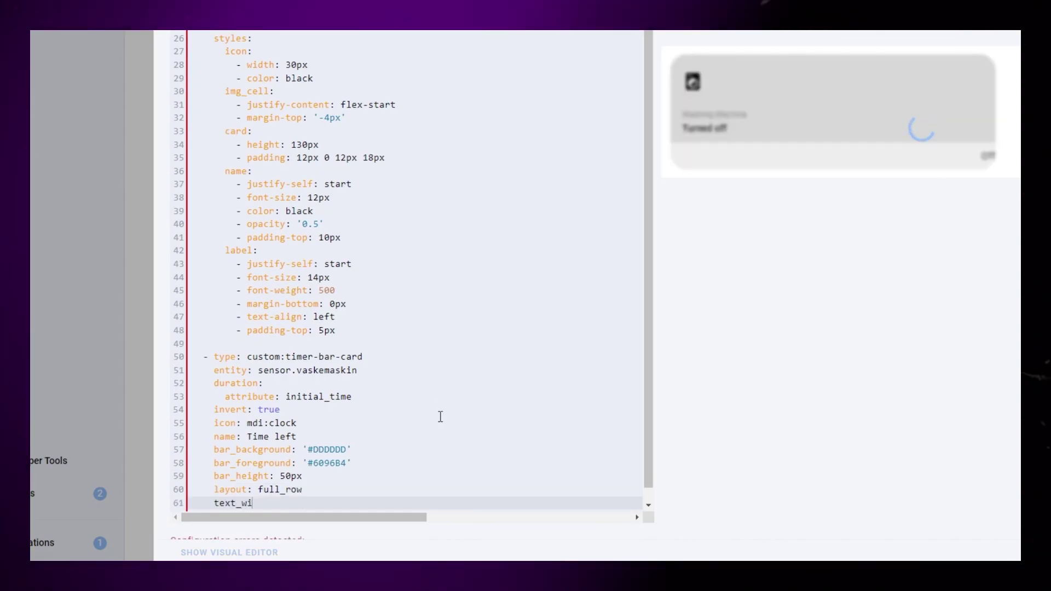
{"action": "type", "text": "dth:"}
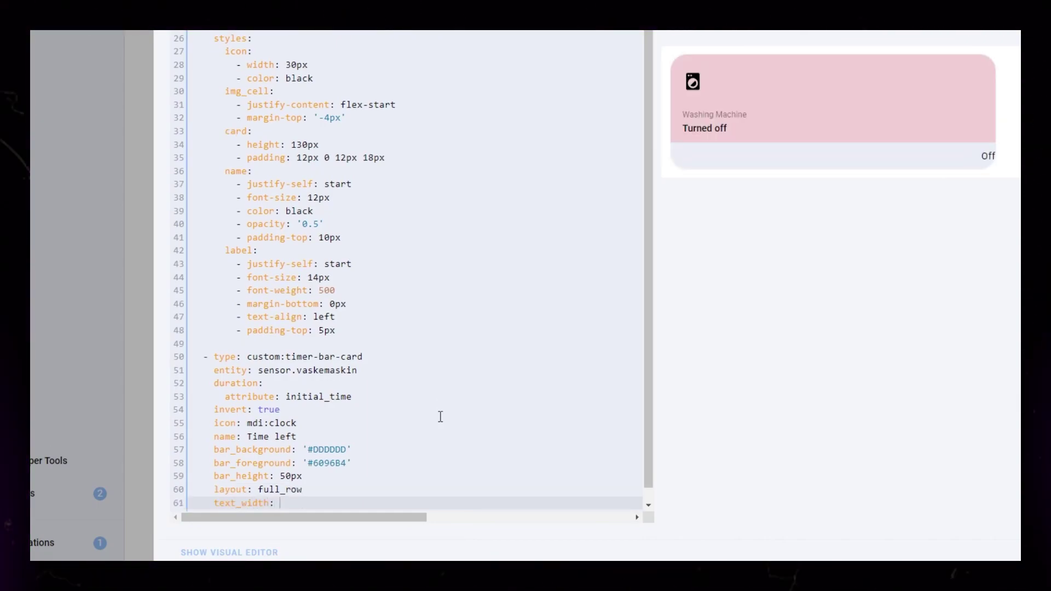
{"action": "type", "text": " 0px"}
{"action": "key", "text": "Return"}
{"action": "type", "text": "show"}
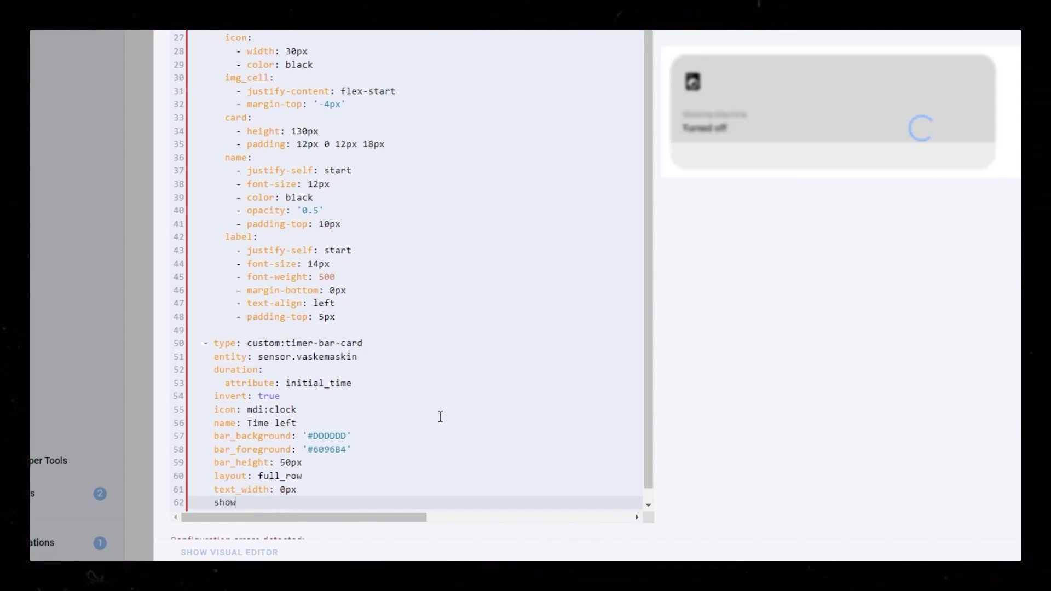
{"action": "type", "text": "_em"}
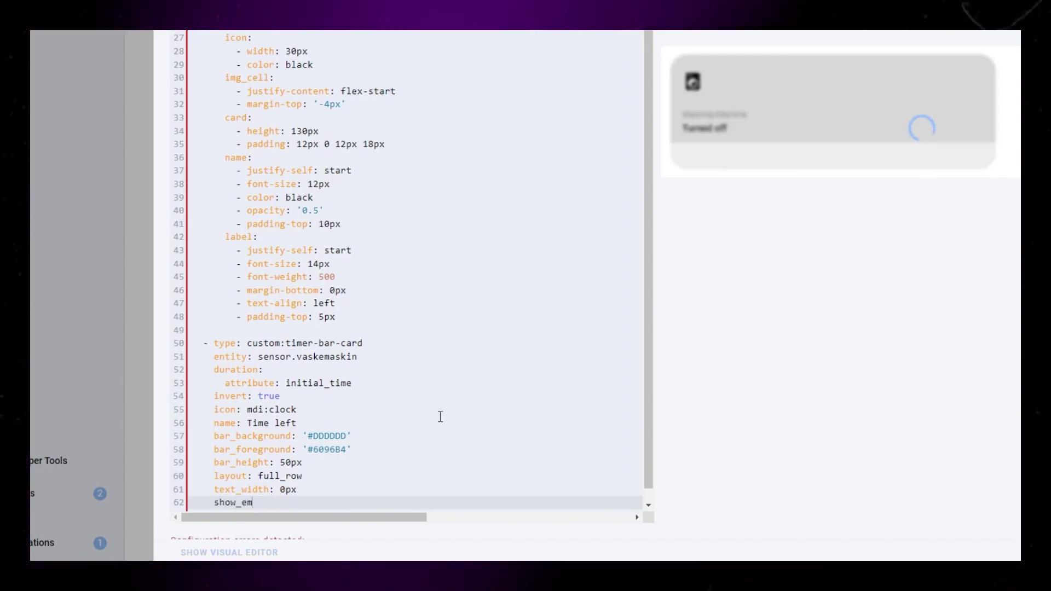
{"action": "type", "text": "pty: true"}
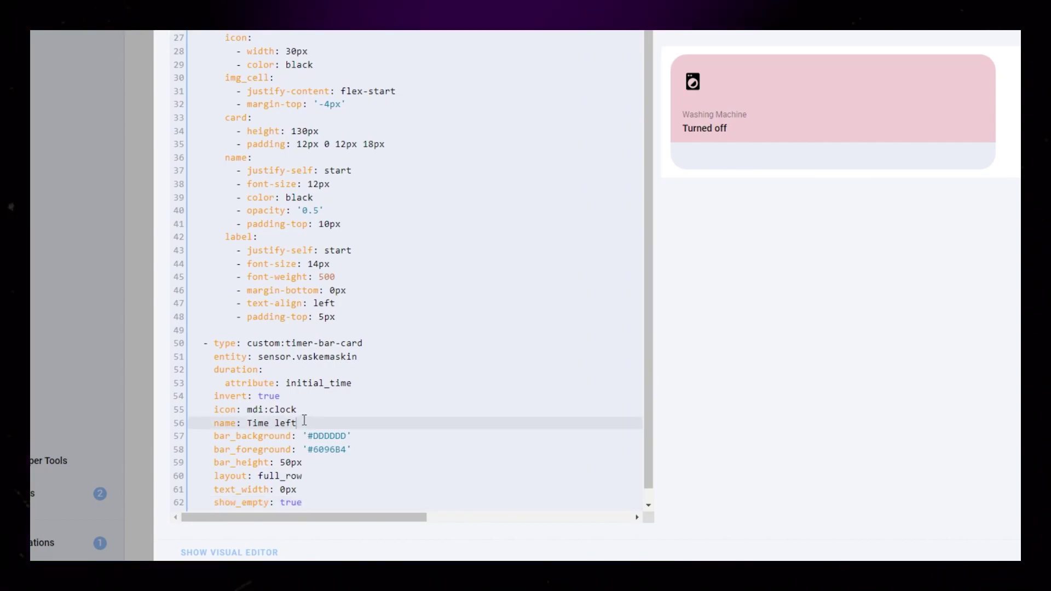
{"action": "left_click_drag", "start_coordinate": [305, 418], "coordinate": [305, 399]}
{"action": "key", "text": "BackSpace"}
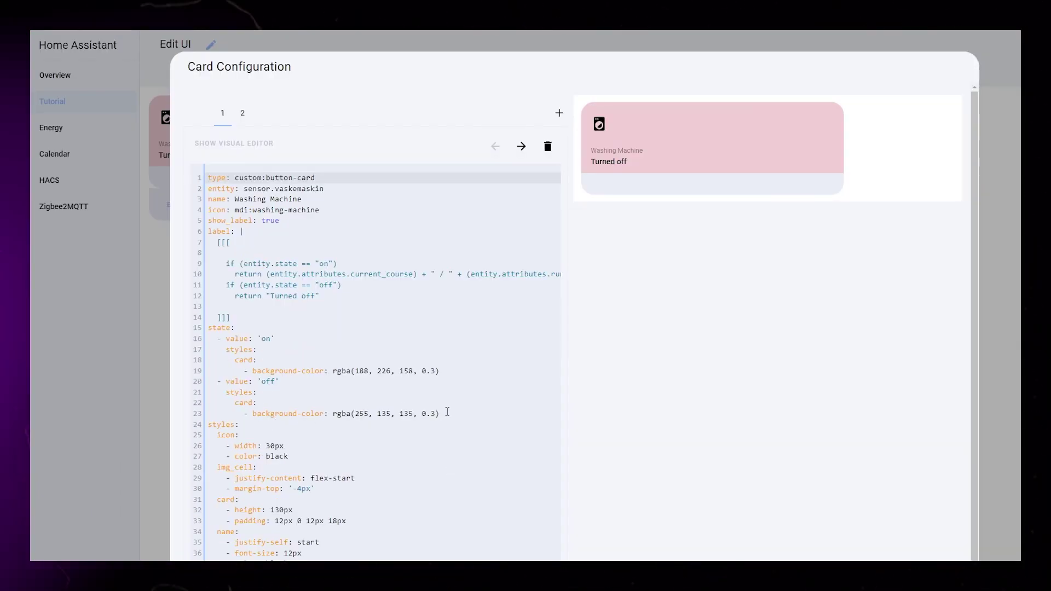
Delete the state: block holding the on/off rgba background colours from the button card.
{"action": "left_click_drag", "start_coordinate": [447, 412], "coordinate": [230, 350]}
{"action": "key", "text": "BackSpace"}
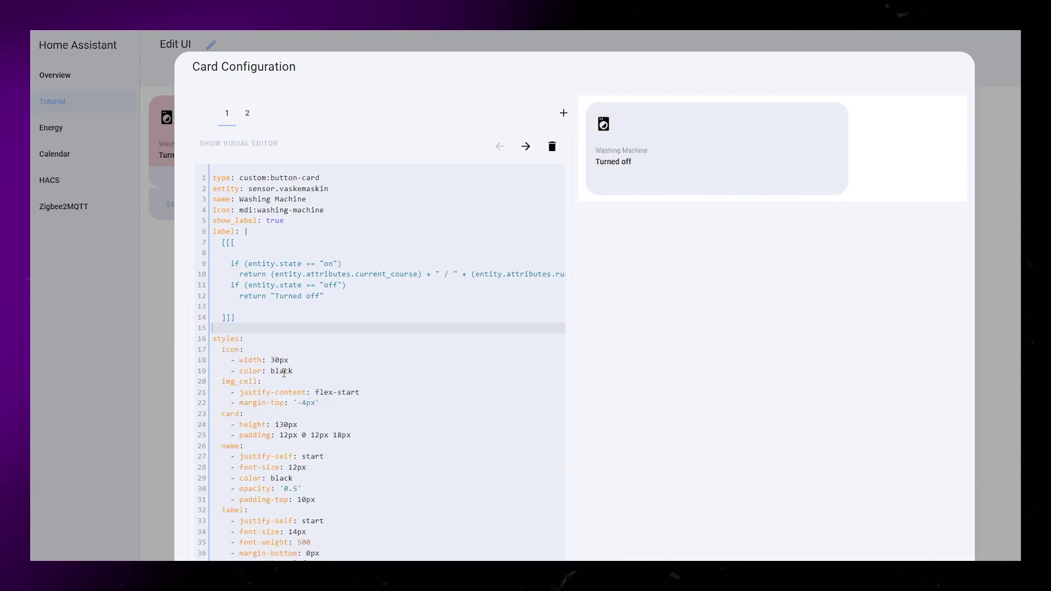